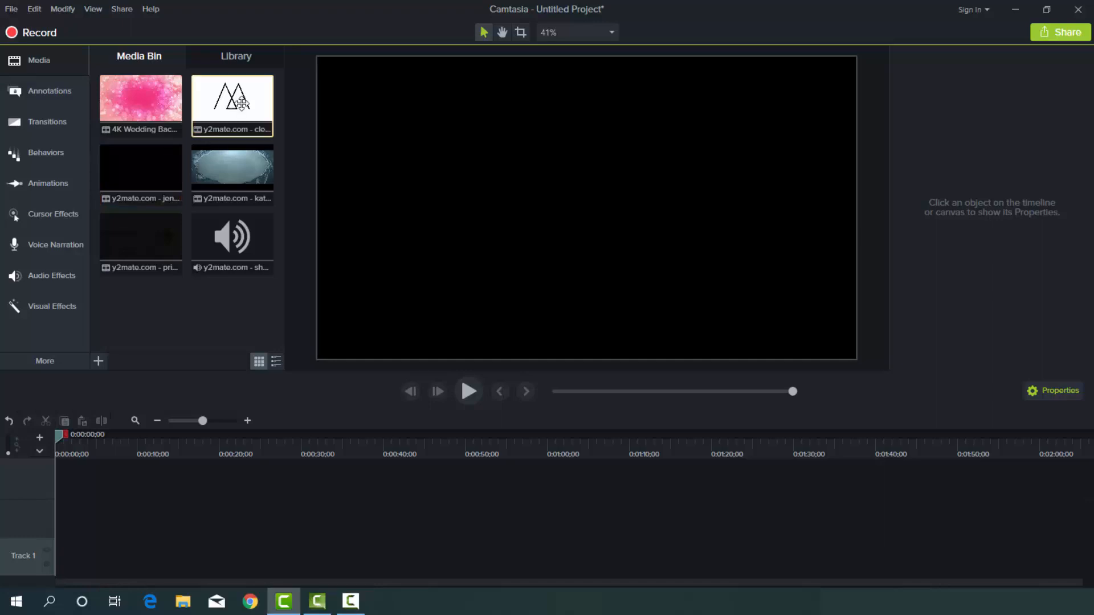
# Add the Clean Bandit clip to the canvas and shrink it to about 46% in the upper-left corner.
pyautogui.moveTo(242, 103); pyautogui.dragTo(587, 207)
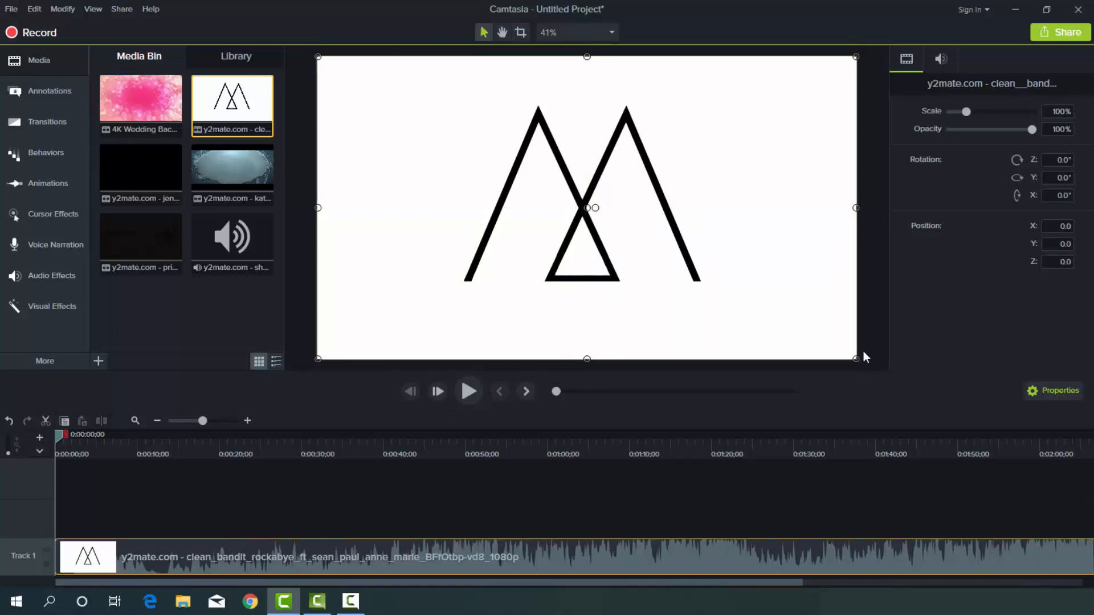
pyautogui.moveTo(845, 354); pyautogui.dragTo(546, 193)
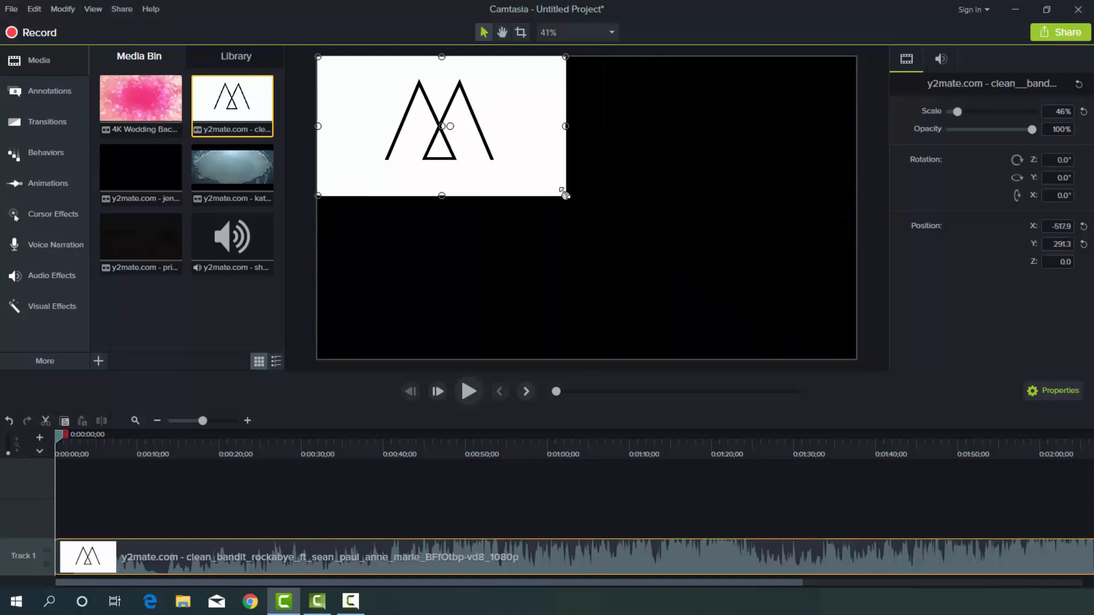
# Separate the Clean Bandit clip's audio from its video and delete the audio.
pyautogui.rightClick(290, 558)
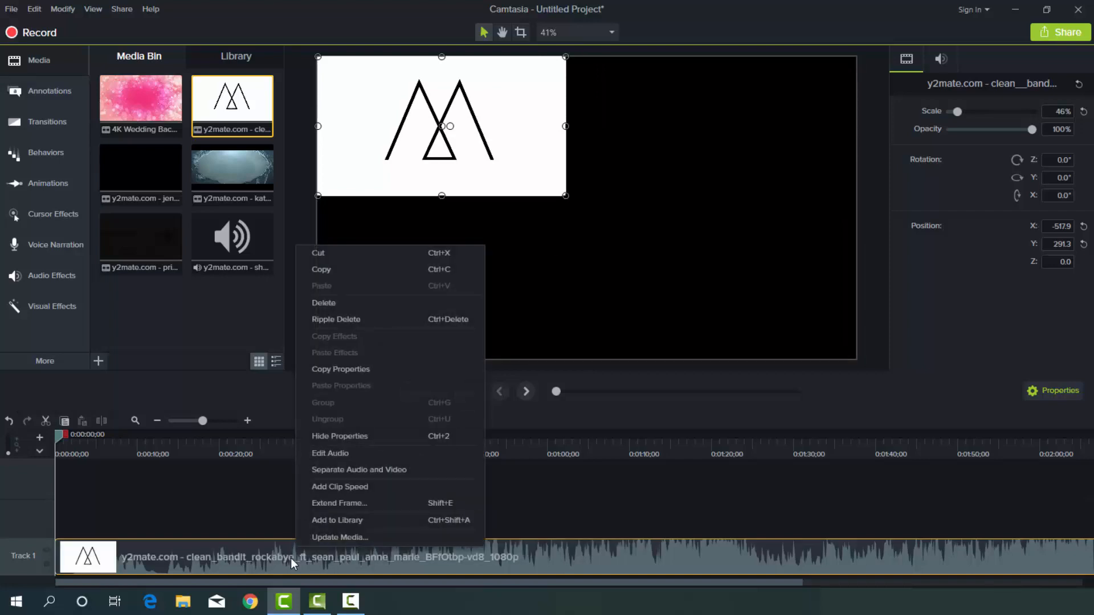
pyautogui.click(356, 469)
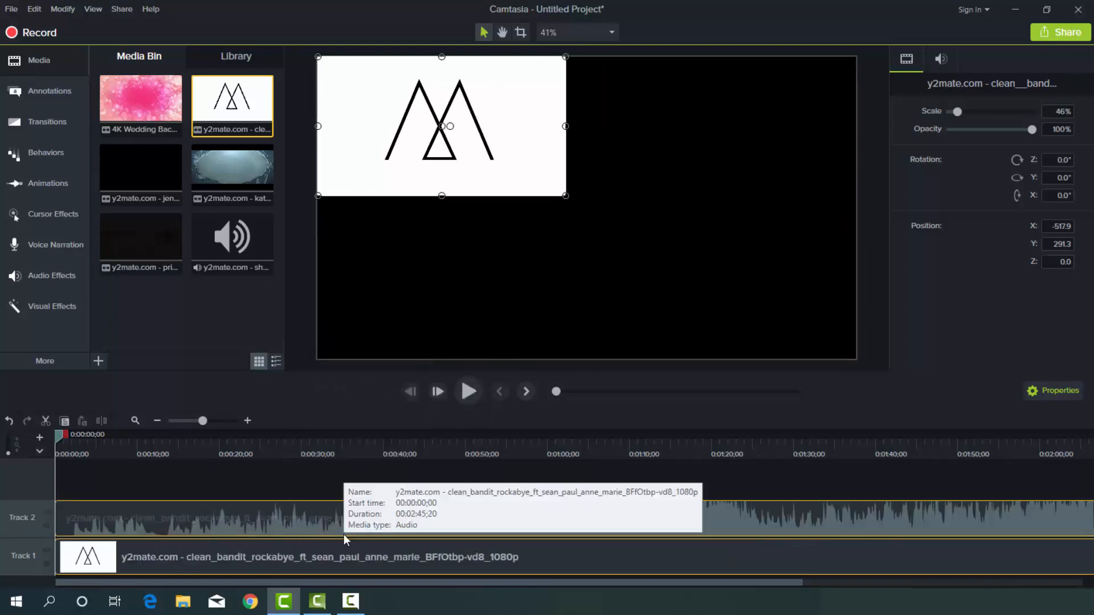
pyautogui.click(309, 520)
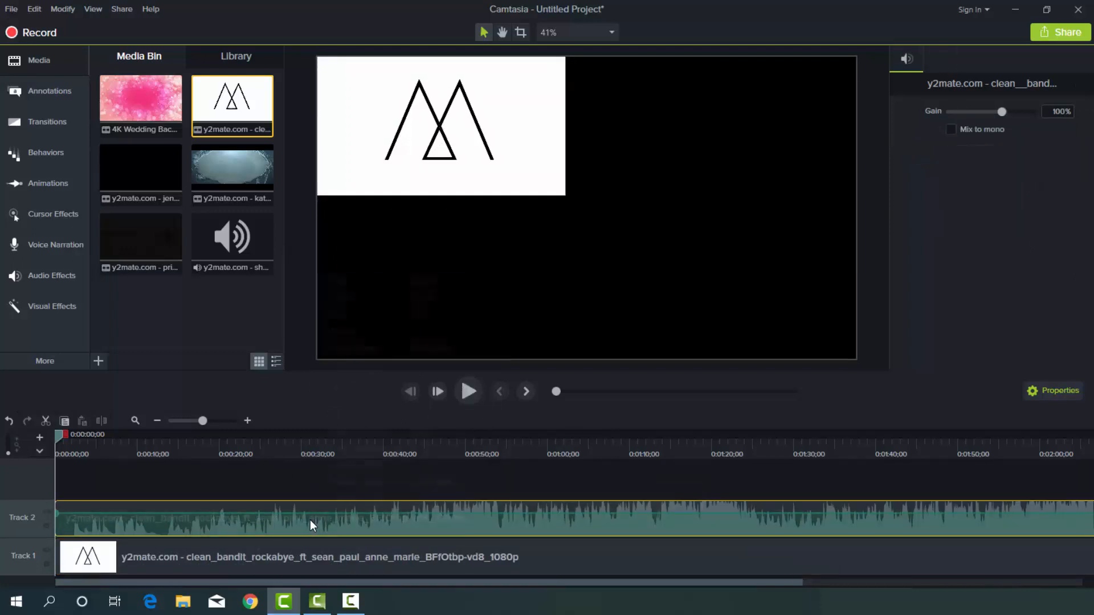
pyautogui.rightClick(310, 520)
pyautogui.click(384, 334)
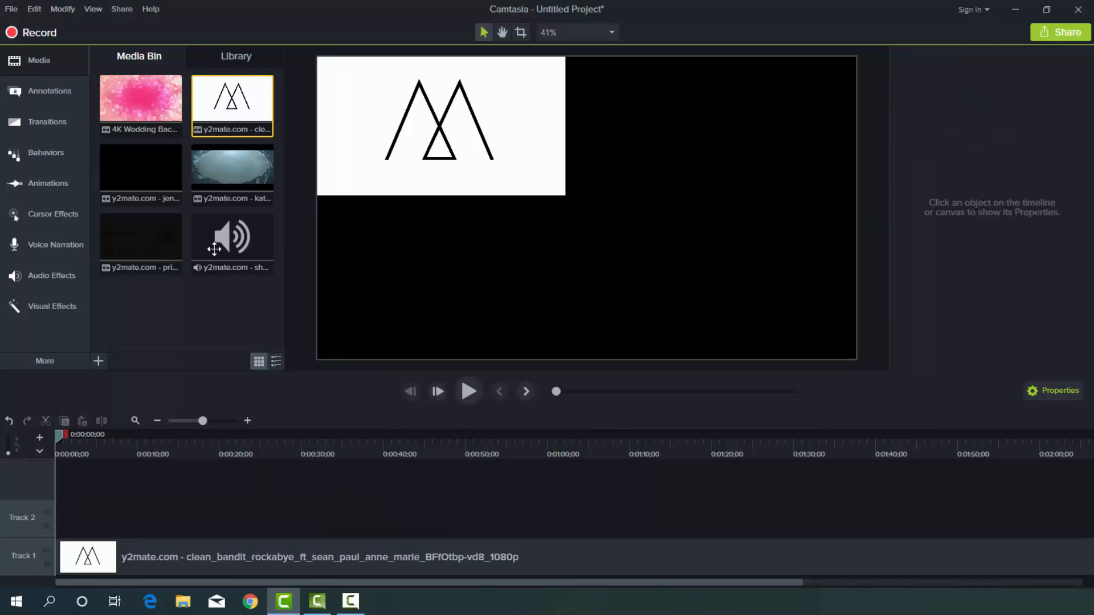
# Add the Jennifer Lopez clip to the canvas and scale it to about 42% in the upper-right quadrant.
pyautogui.click(146, 172)
pyautogui.moveTo(146, 173); pyautogui.dragTo(590, 206)
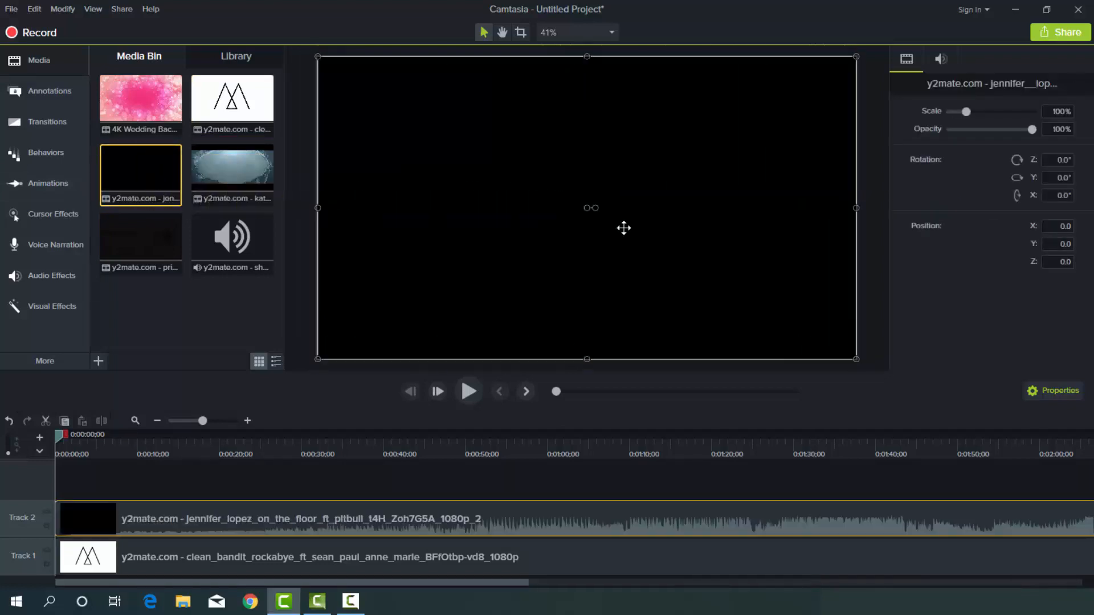
pyautogui.moveTo(856, 359); pyautogui.dragTo(681, 228)
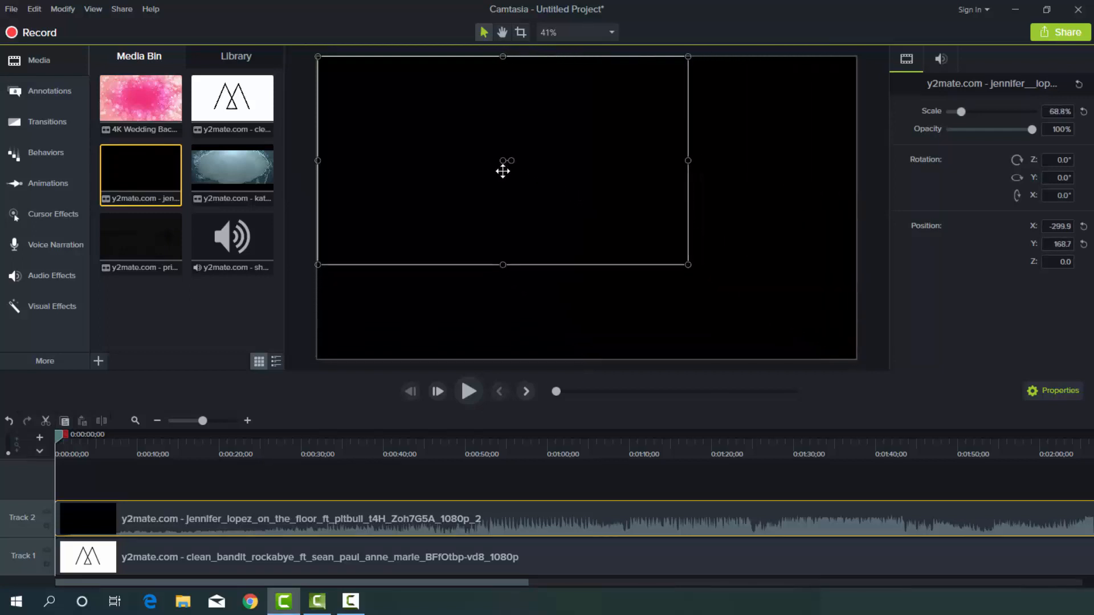
pyautogui.moveTo(501, 171); pyautogui.dragTo(632, 233)
pyautogui.moveTo(450, 126); pyautogui.dragTo(594, 224)
pyautogui.moveTo(655, 264); pyautogui.dragTo(665, 149)
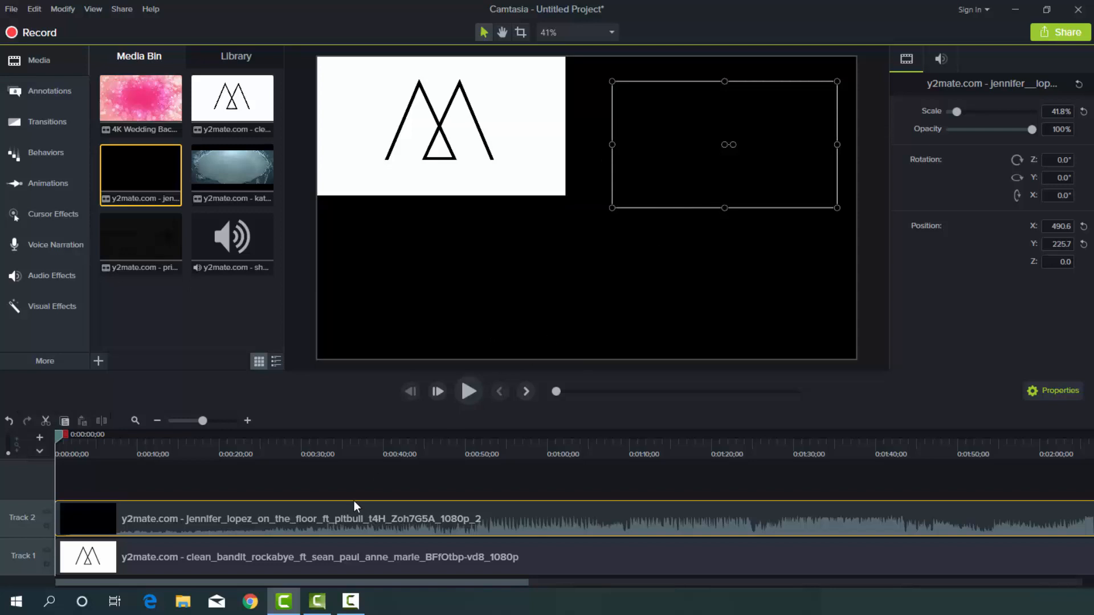
# Separate the Jennifer Lopez clip's audio from its video and delete the audio.
pyautogui.click(321, 523)
pyautogui.rightClick(320, 521)
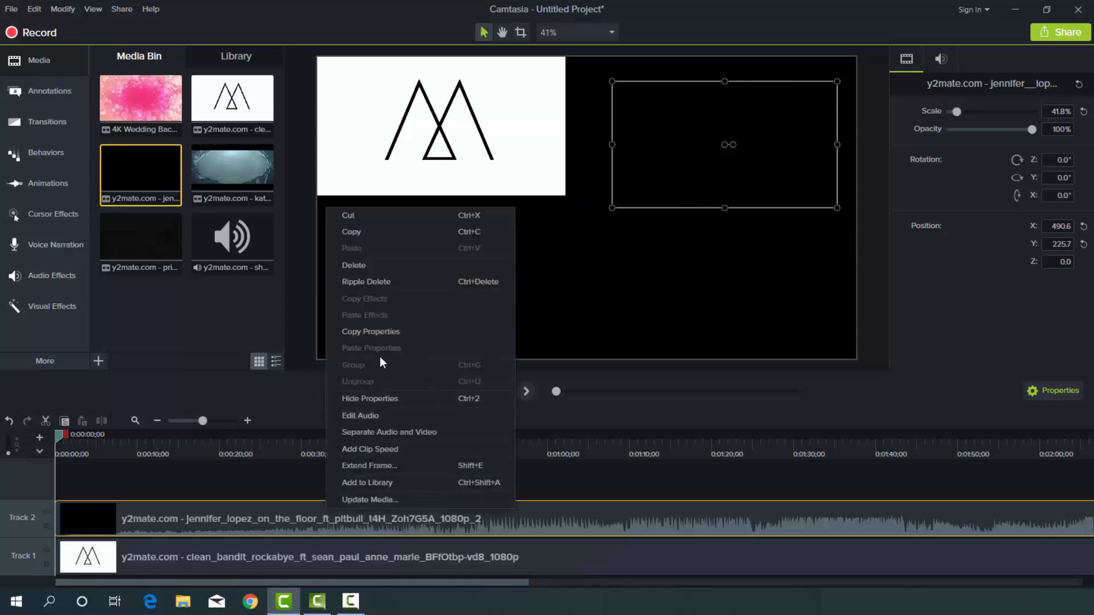
pyautogui.click(381, 431)
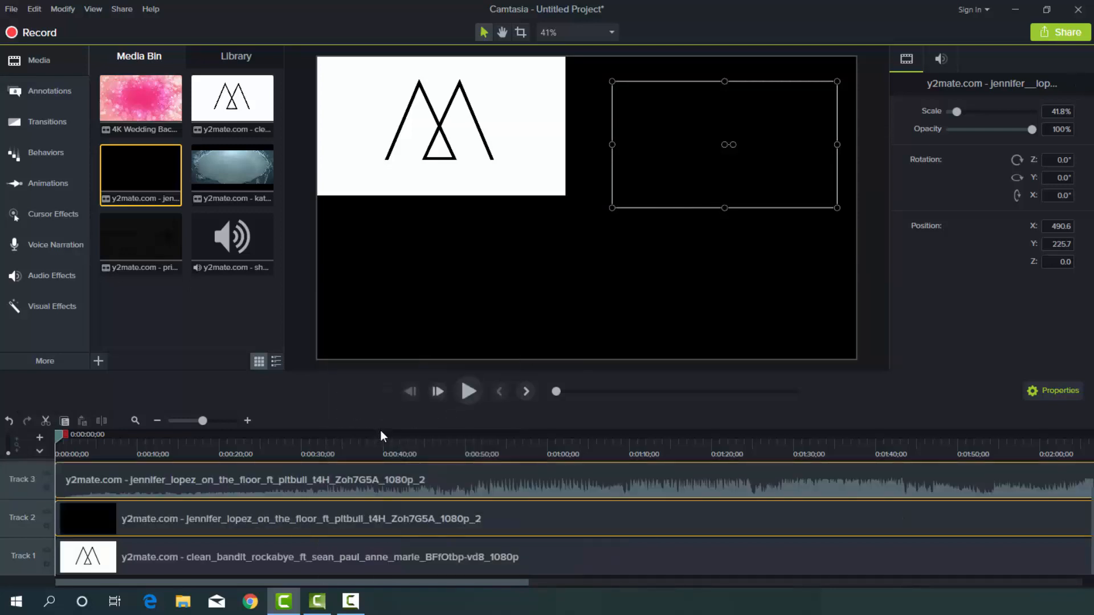
pyautogui.click(316, 486)
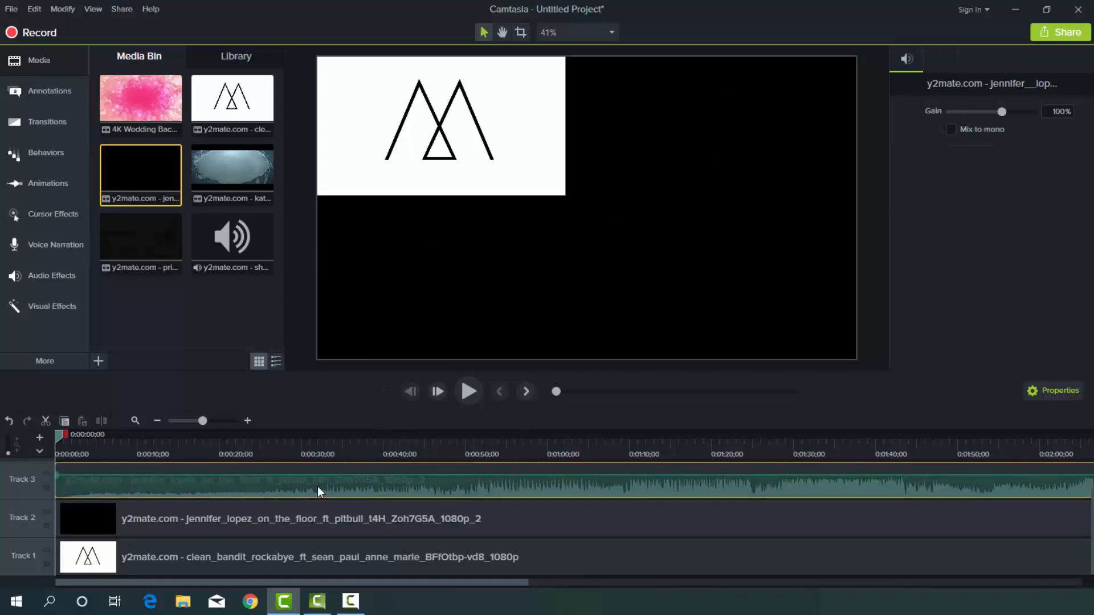
pyautogui.rightClick(317, 487)
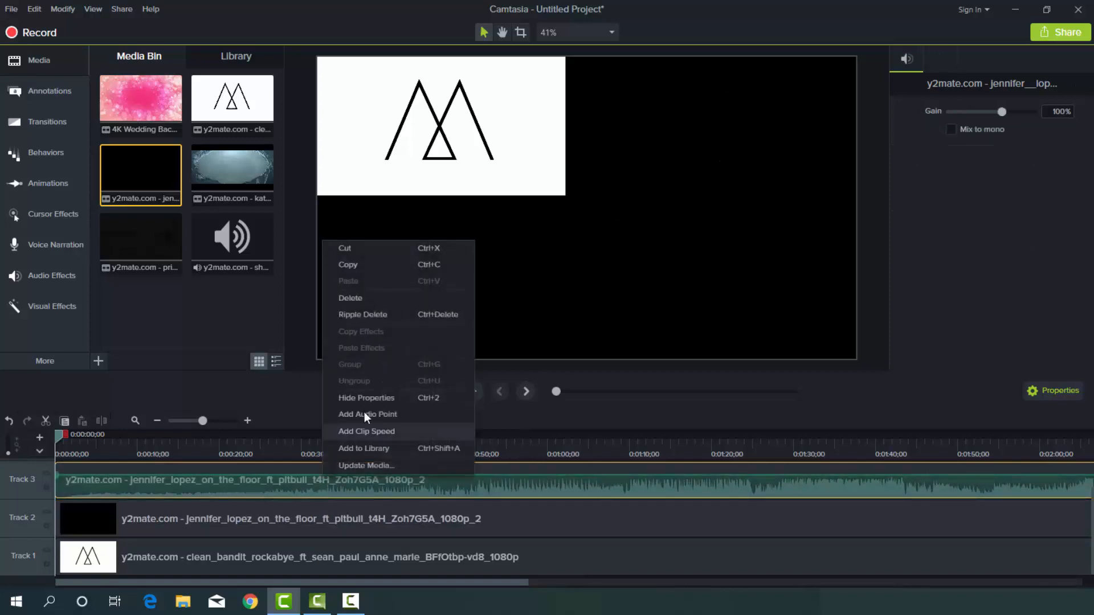
pyautogui.click(372, 296)
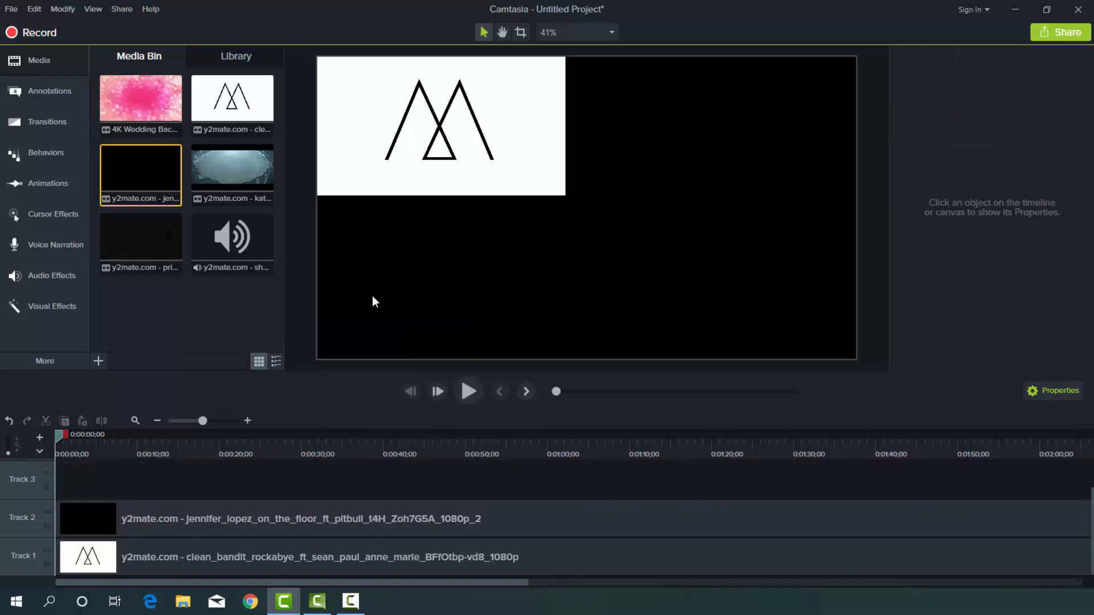
# With the playhead at 16 seconds, add the Katy Perry clip at the start of Track 3 and fit it at about 48% in the canvas's lower-right quadrant.
pyautogui.click(187, 443)
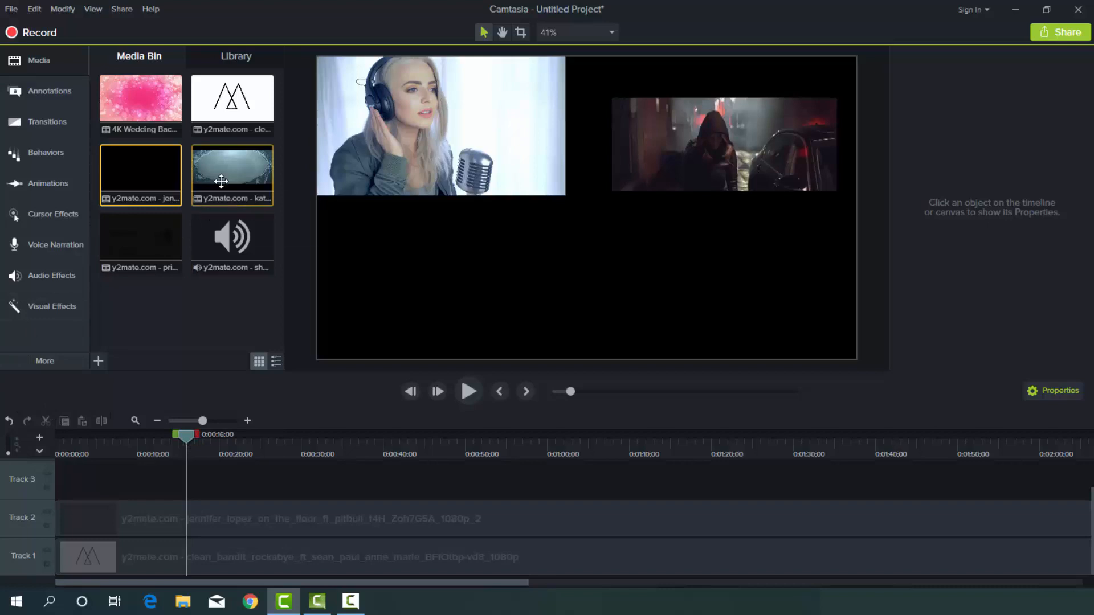
pyautogui.moveTo(233, 173); pyautogui.dragTo(47, 486)
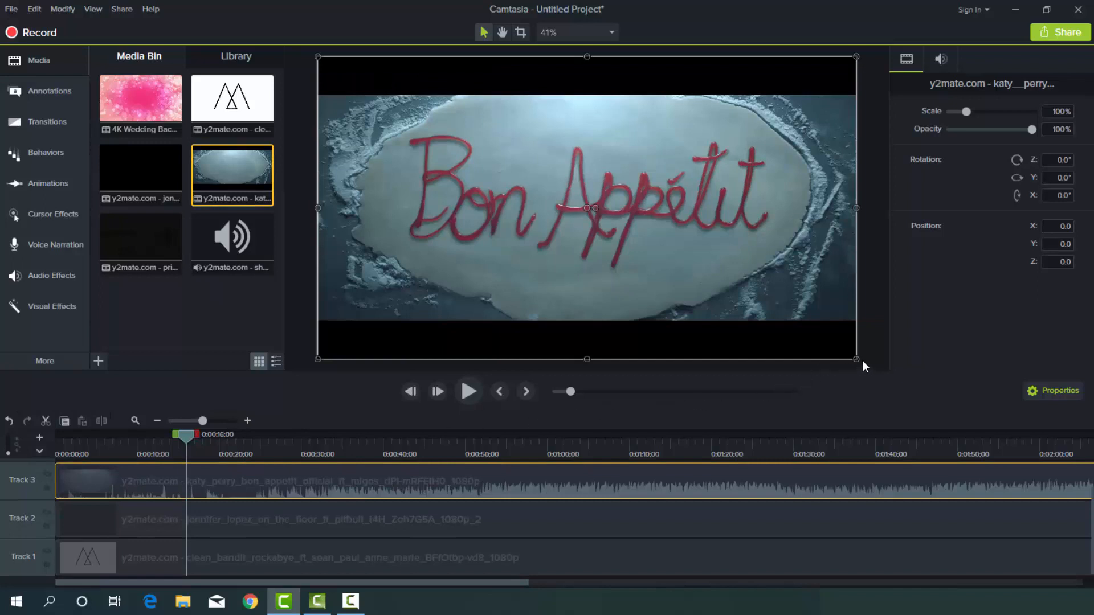
pyautogui.moveTo(856, 359); pyautogui.dragTo(587, 208)
pyautogui.moveTo(536, 166); pyautogui.dragTo(796, 311)
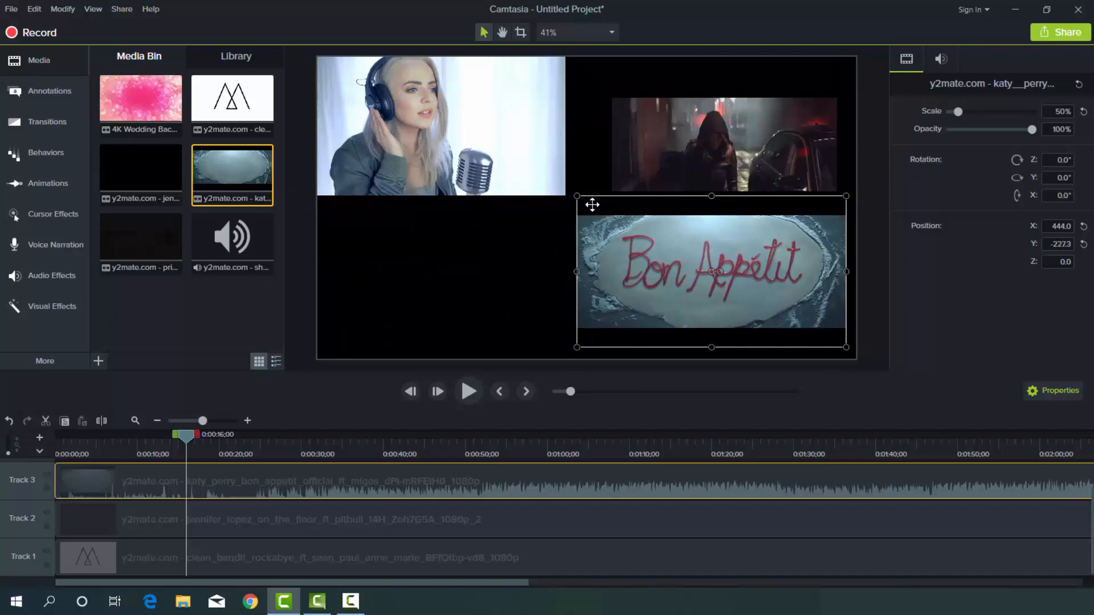
pyautogui.moveTo(577, 195); pyautogui.dragTo(587, 202)
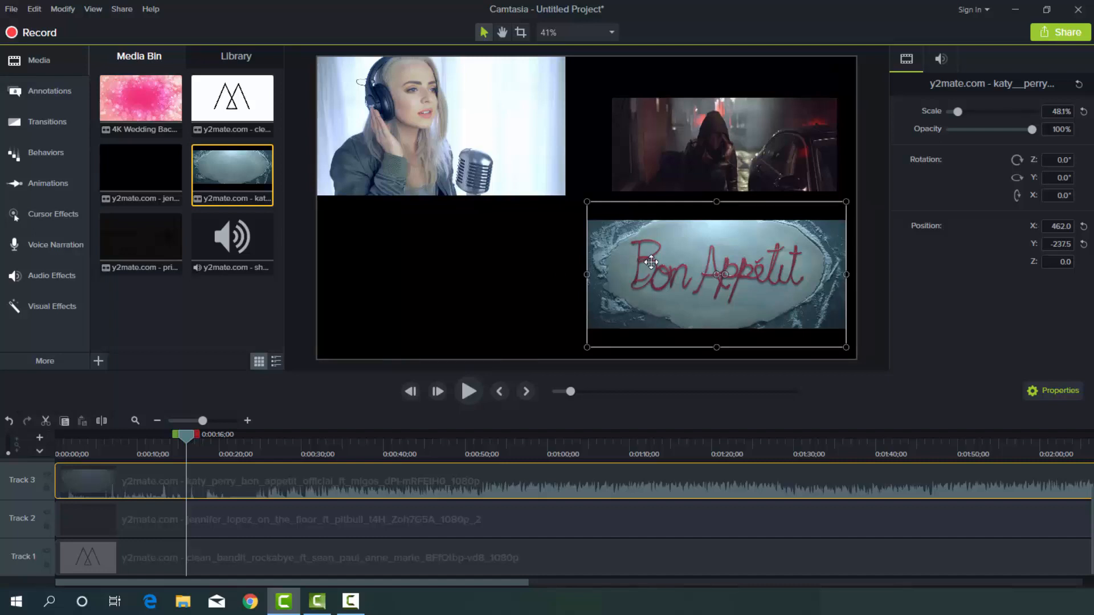
# Add the Priyanka Chopra clip to the canvas and scale it to about 44% in the lower-left quadrant.
pyautogui.click(156, 228)
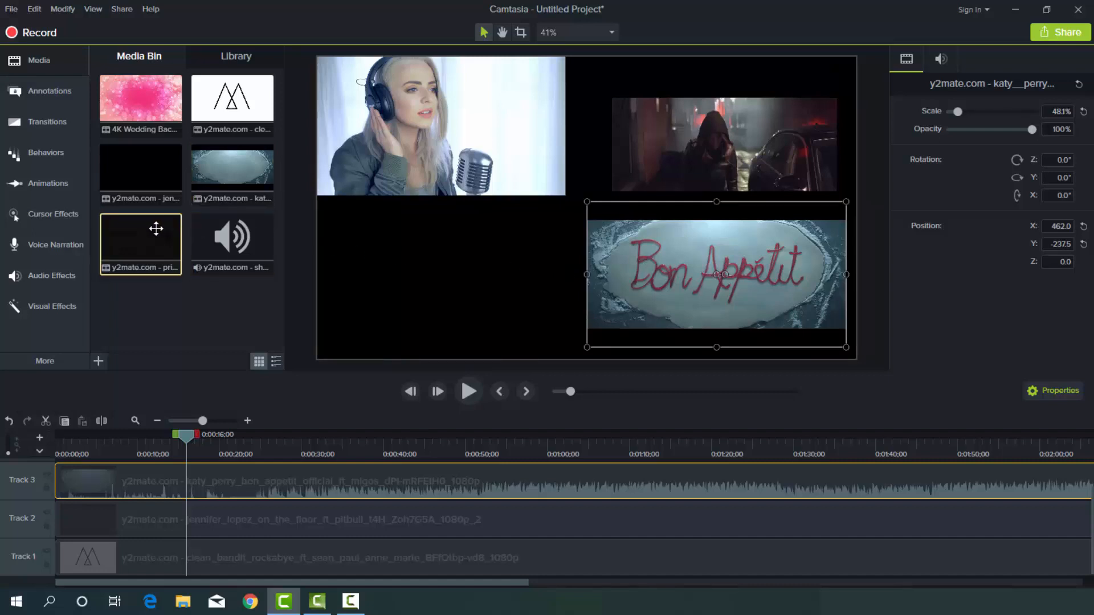
pyautogui.moveTo(157, 229); pyautogui.dragTo(589, 211)
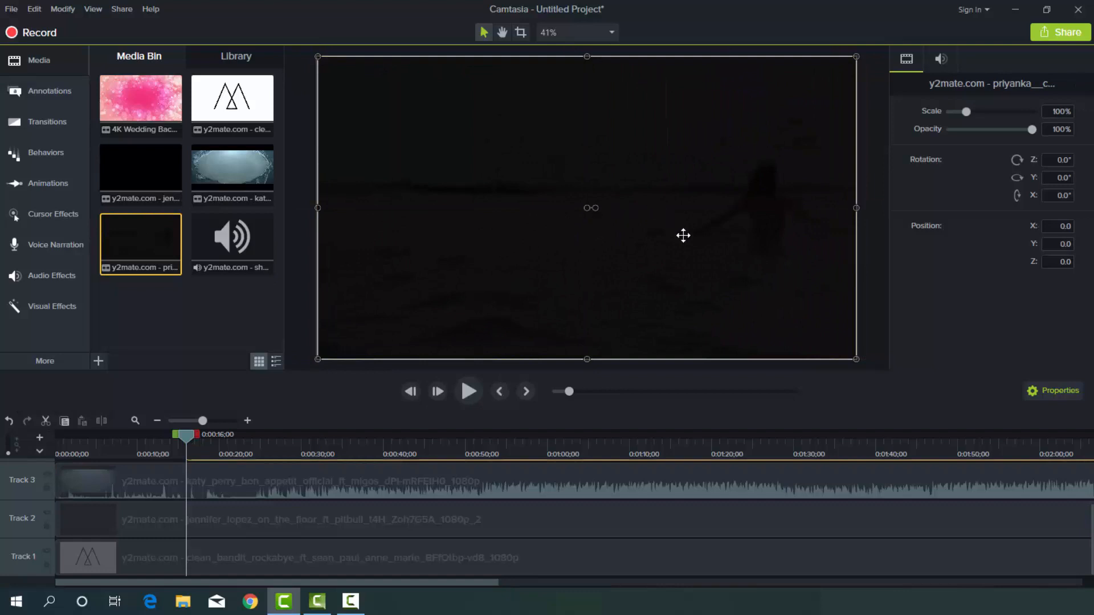
pyautogui.moveTo(857, 358); pyautogui.dragTo(556, 191)
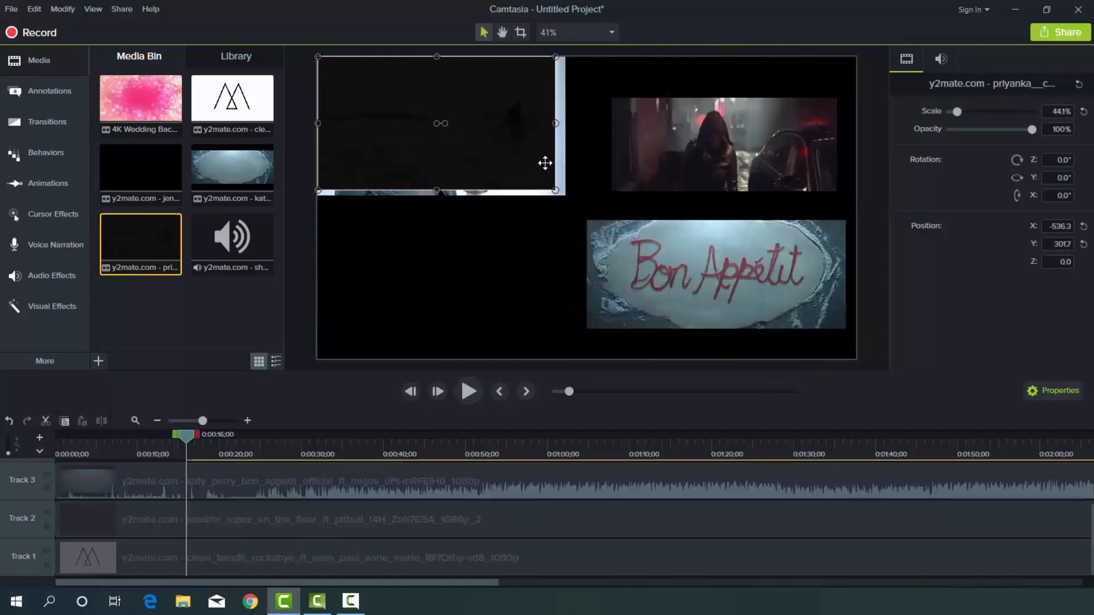
pyautogui.moveTo(512, 141); pyautogui.dragTo(521, 294)
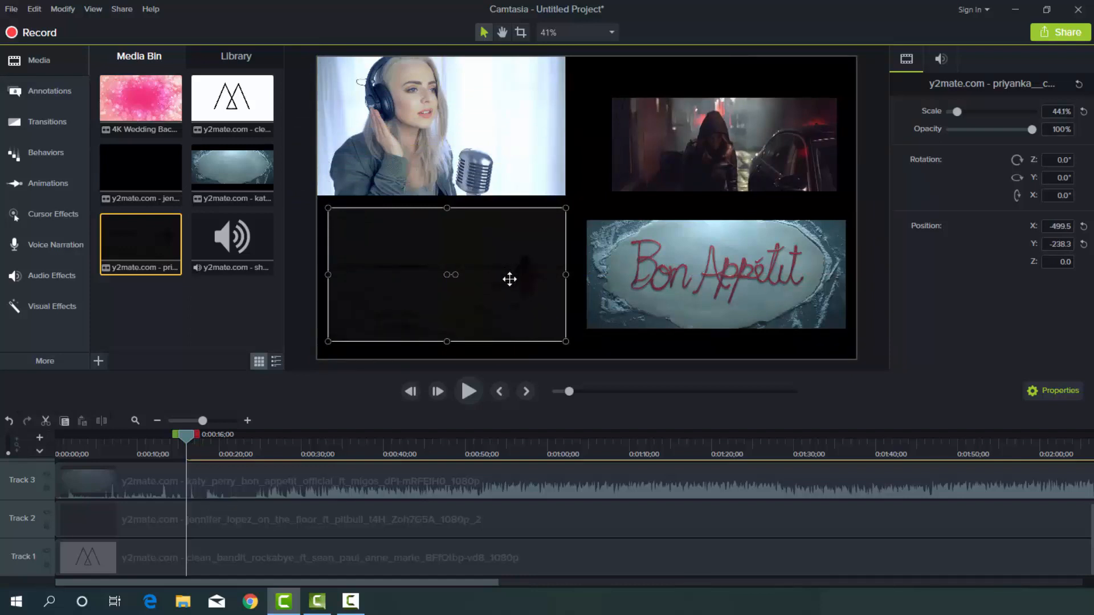
# Move the Priyanka Chopra clip on Track 4 to the start of the timeline.
pyautogui.scroll(2, 440, 480)
pyautogui.scroll(-2, 440, 479)
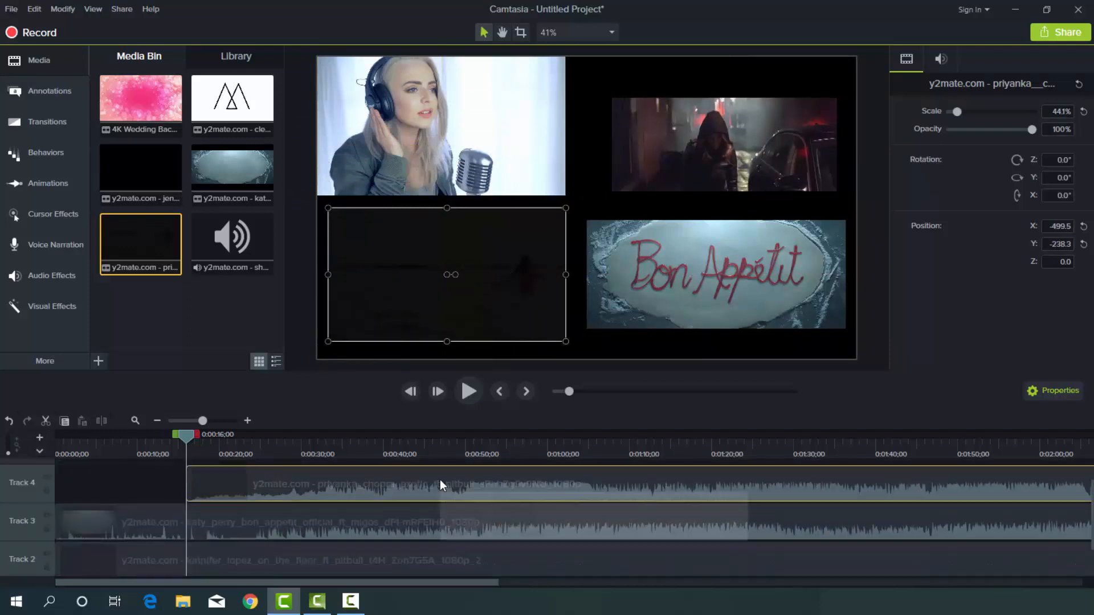
pyautogui.moveTo(354, 490); pyautogui.dragTo(174, 491)
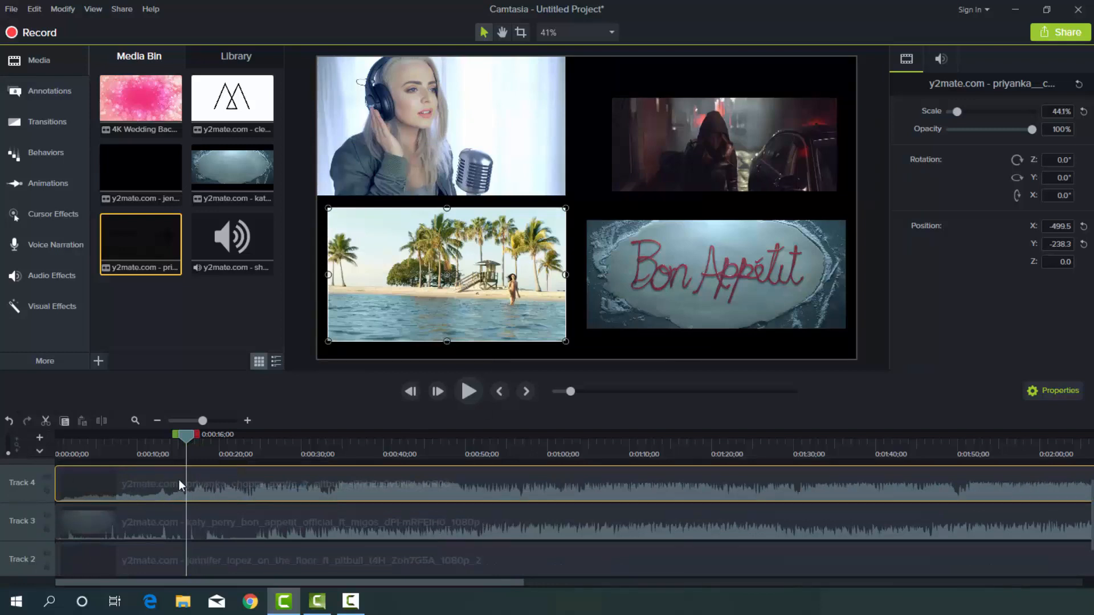
# Separate the Priyanka Chopra clip's audio from its video and delete the audio.
pyautogui.rightClick(268, 477)
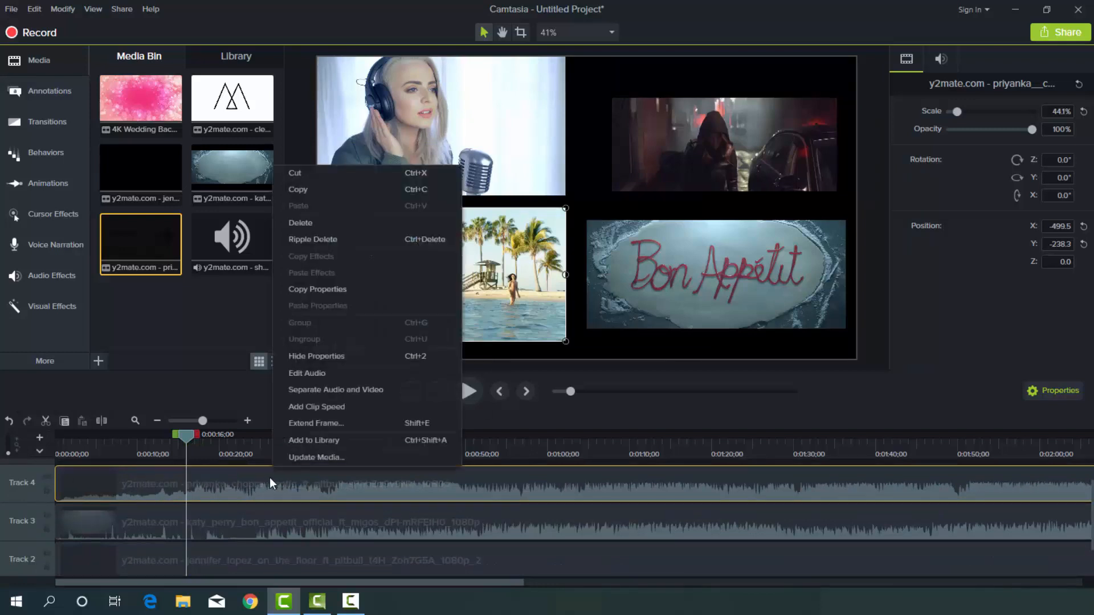
pyautogui.click(326, 392)
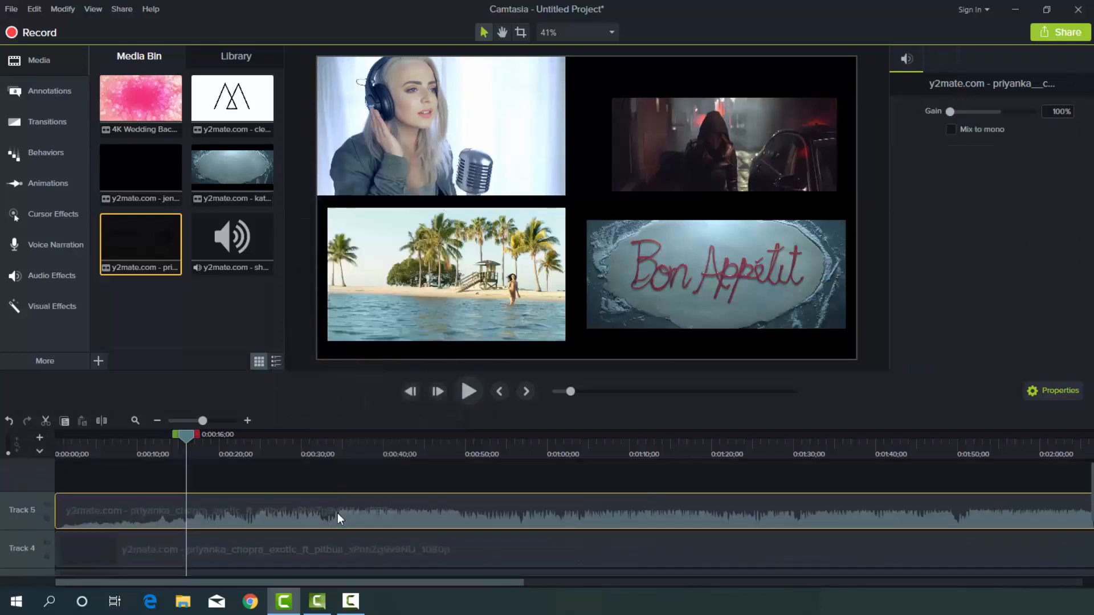
pyautogui.rightClick(338, 512)
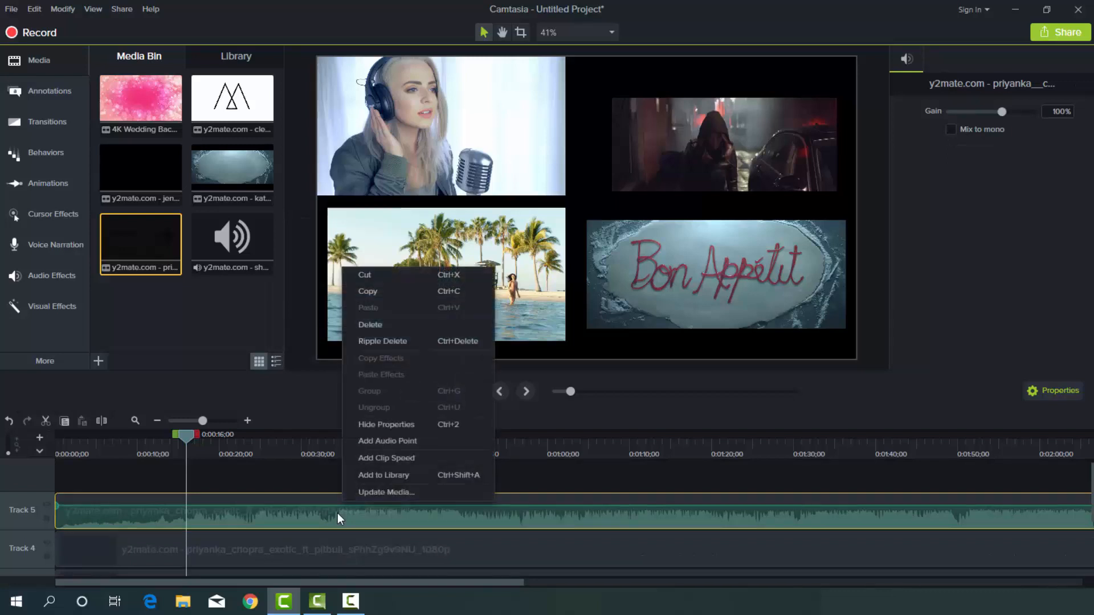
pyautogui.click(381, 325)
# Separate the Katy Perry clip's audio from its video and delete the audio.
pyautogui.scroll(-3, 396, 486)
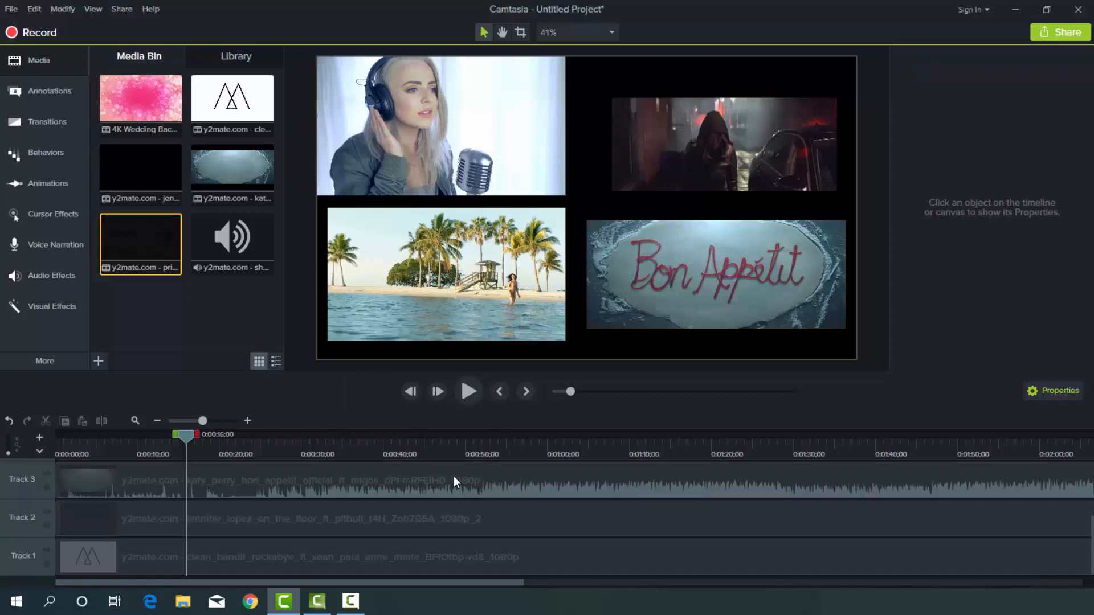
pyautogui.rightClick(454, 476)
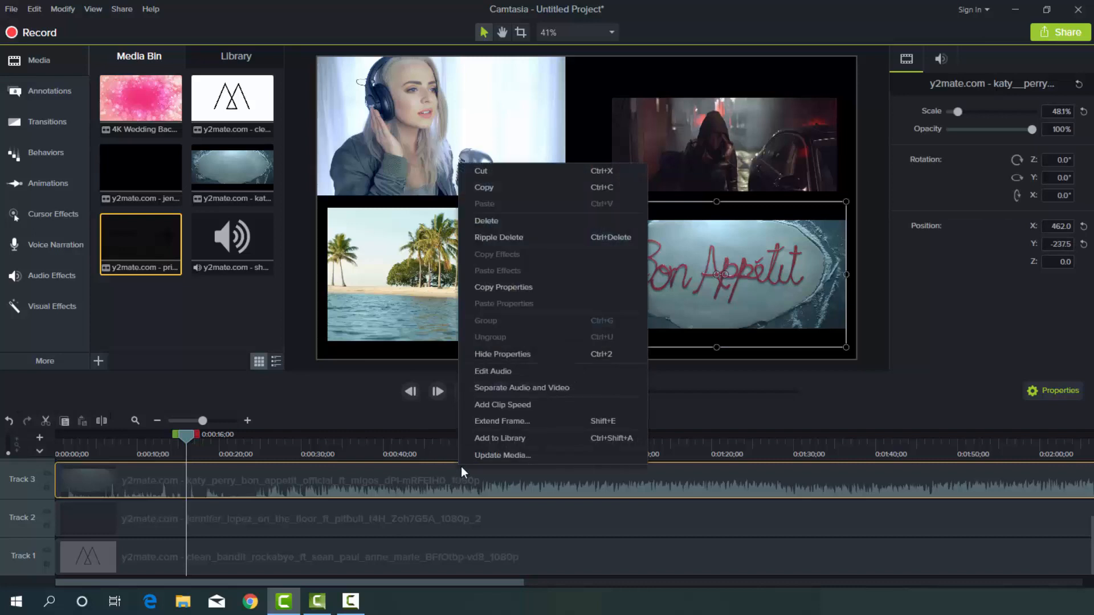
pyautogui.click(502, 390)
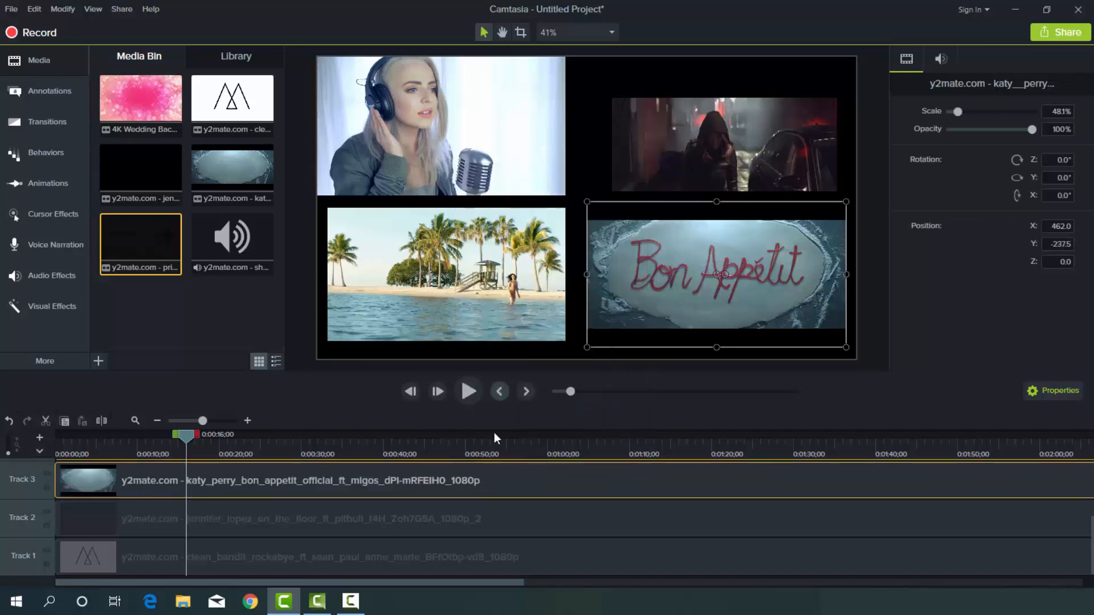
pyautogui.click(483, 477)
pyautogui.rightClick(484, 478)
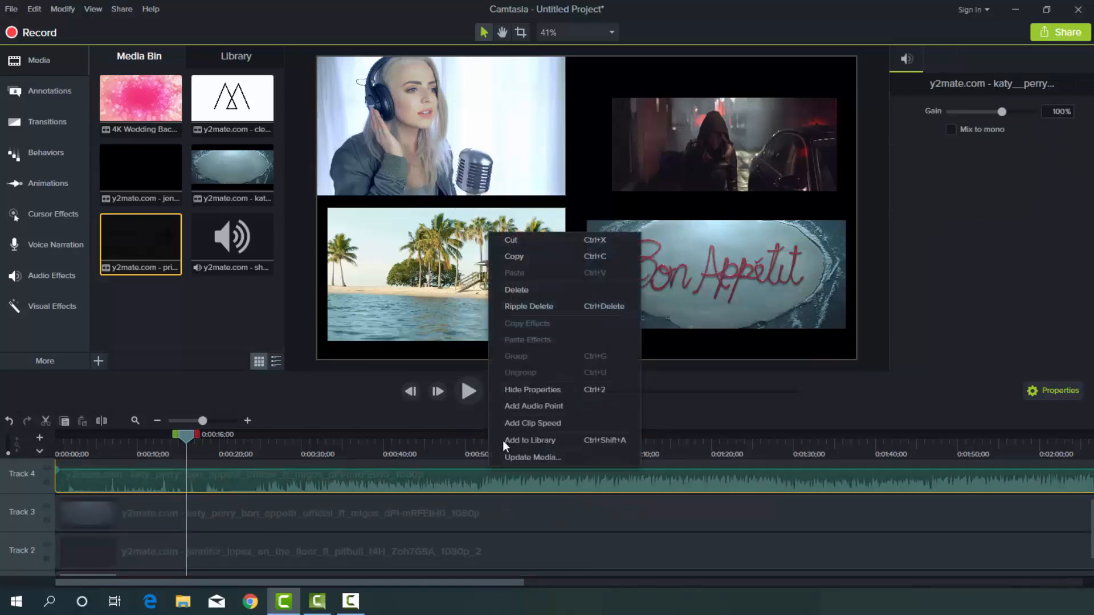
pyautogui.click(528, 290)
# Move the Priyanka Chopra clip from Track 5 down to the empty Track 4.
pyautogui.scroll(2, 468, 488)
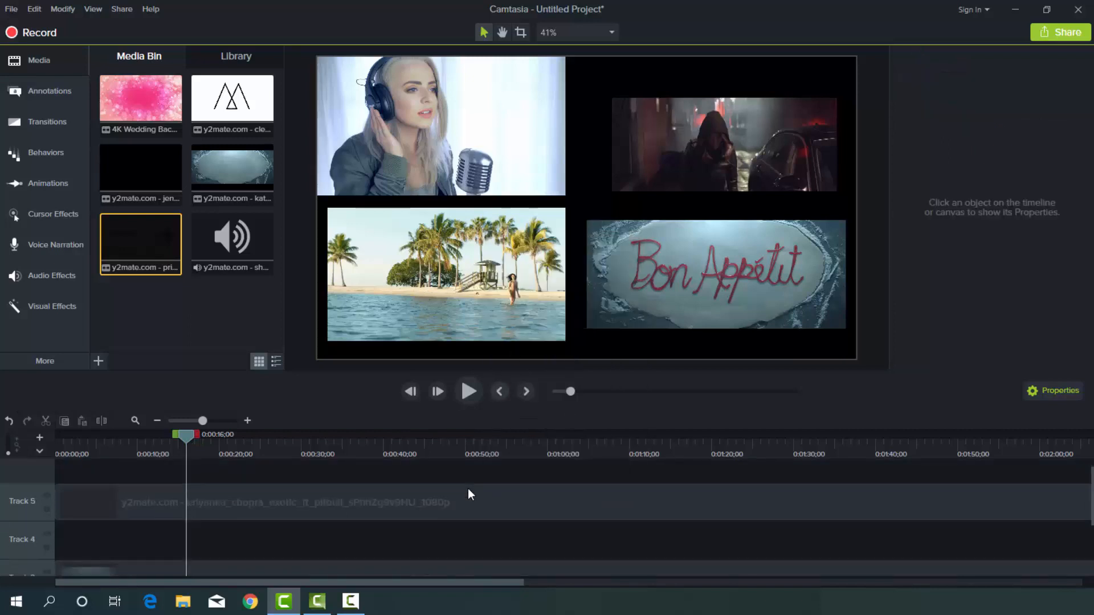
pyautogui.click(463, 498)
pyautogui.moveTo(461, 505); pyautogui.dragTo(454, 546)
# Shrink the Priyanka Chopra clip to about 42% and reposition it at about X -480, Y -237.5 in the canvas's lower-left quadrant.
pyautogui.scroll(-1, 465, 508)
pyautogui.scroll(-2, 465, 509)
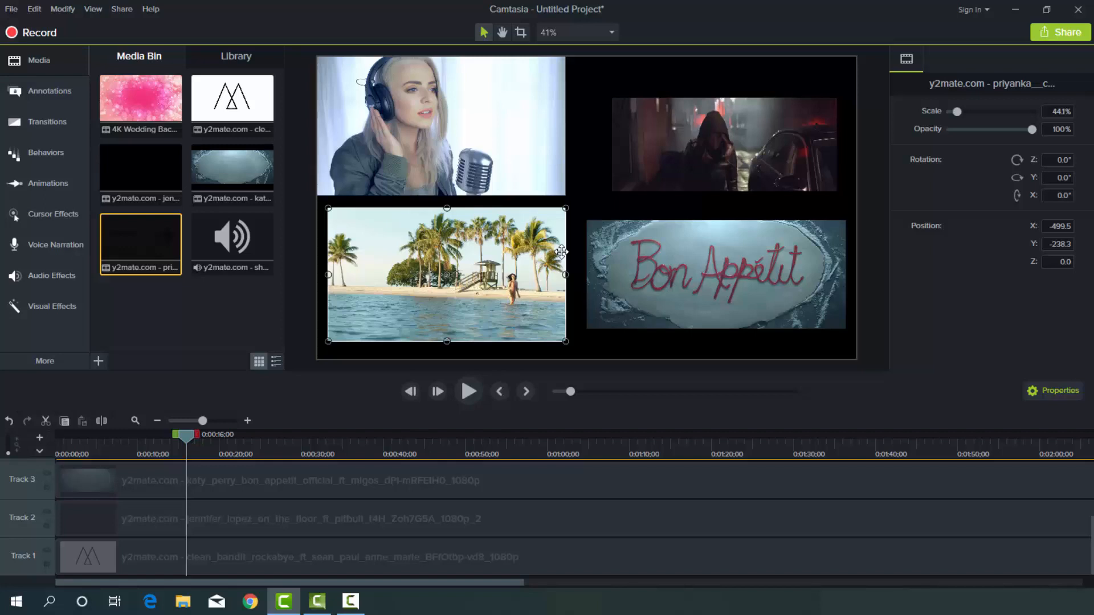
pyautogui.moveTo(565, 209); pyautogui.dragTo(555, 214)
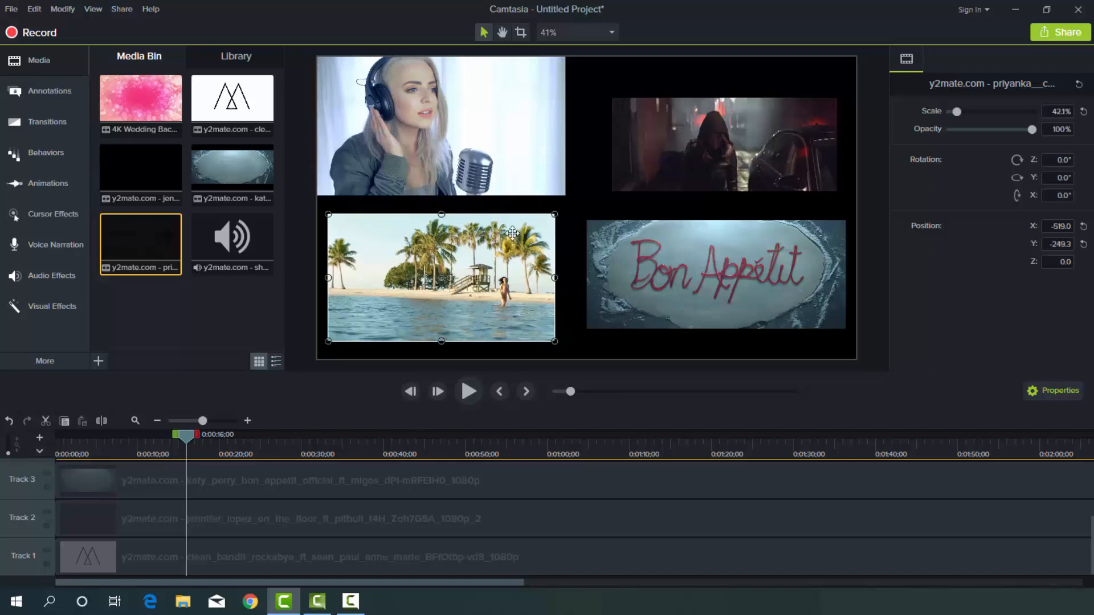
pyautogui.moveTo(446, 265); pyautogui.dragTo(452, 263)
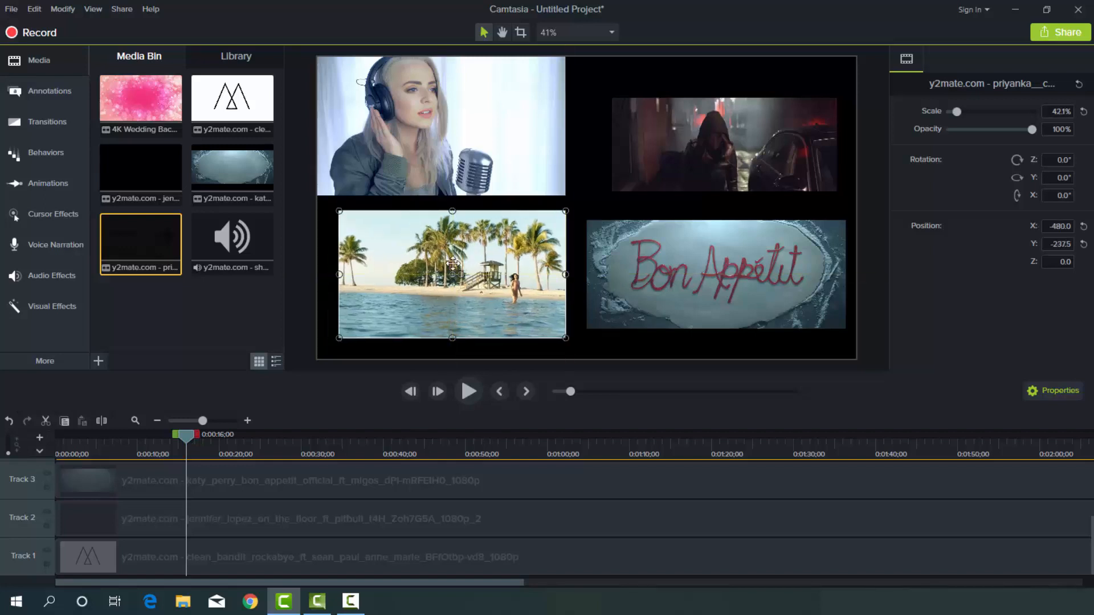
# Shrink the Clean Bandit clip to about 40.6% and move the Priyanka Chopra clip to about X -511.7, Y -270.
pyautogui.click(455, 169)
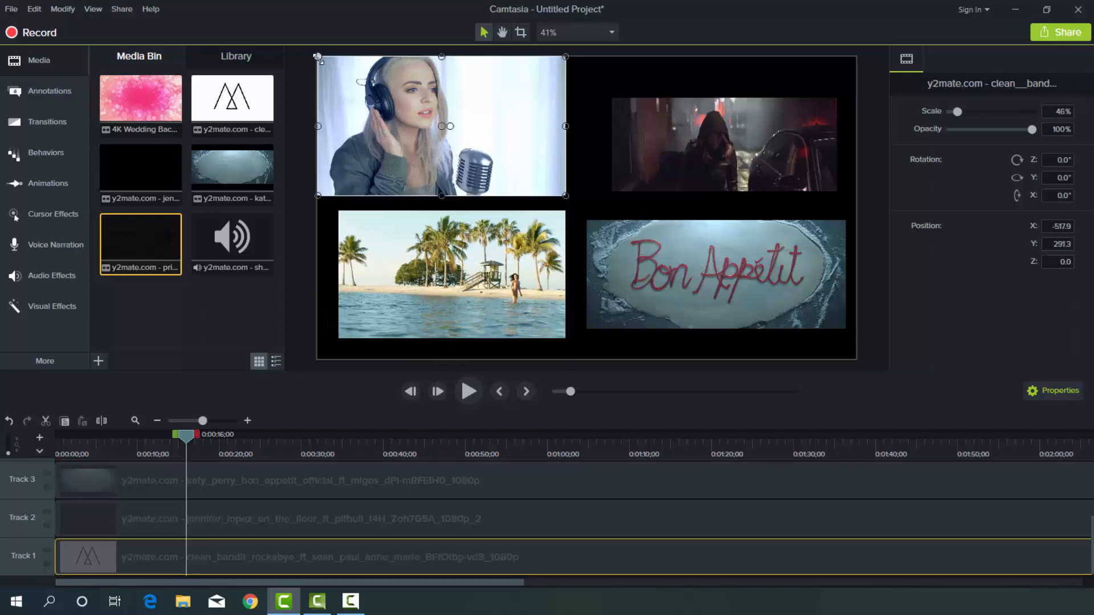
pyautogui.moveTo(318, 57); pyautogui.dragTo(347, 73)
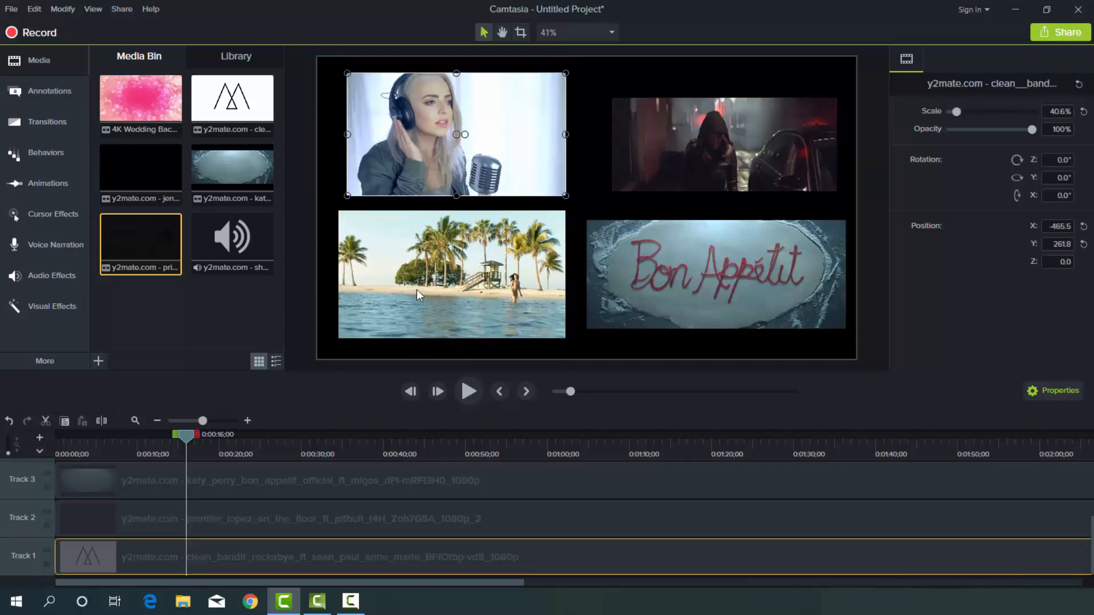
pyautogui.moveTo(417, 291); pyautogui.dragTo(408, 300)
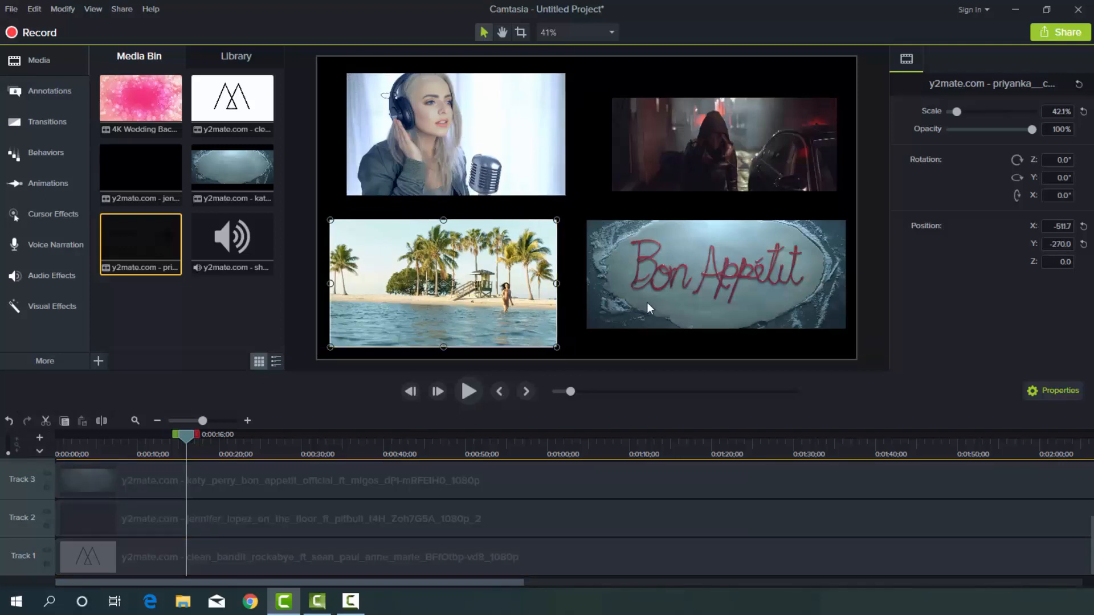
# Shrink the Katy Perry clip to about 43.5% and shift it slightly within the canvas's lower-right quadrant.
pyautogui.click(648, 305)
pyautogui.moveTo(585, 202); pyautogui.dragTo(610, 217)
pyautogui.moveTo(666, 269); pyautogui.dragTo(656, 274)
# Move the Jennifer Lopez clip to about X 458.3, Y 183 in the canvas's upper-right quadrant.
pyautogui.click(700, 166)
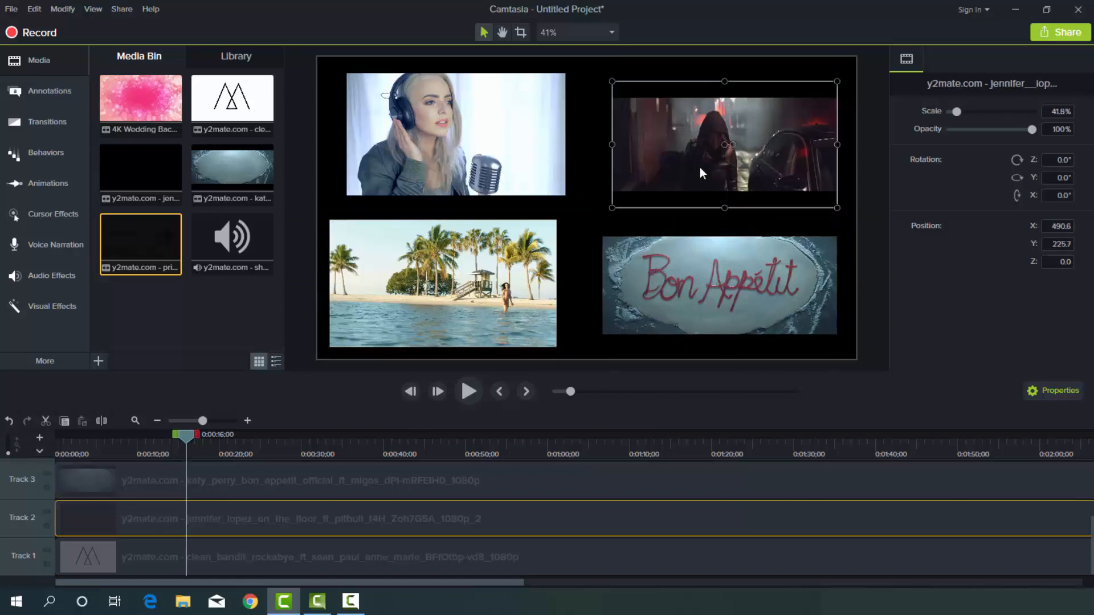
pyautogui.moveTo(699, 166); pyautogui.dragTo(691, 169)
pyautogui.moveTo(688, 172); pyautogui.dragTo(688, 183)
# Shrink the Clean Bandit clip to about 35.5% and place it at about X -475.3, Y 183.
pyautogui.click(471, 132)
pyautogui.click(342, 73)
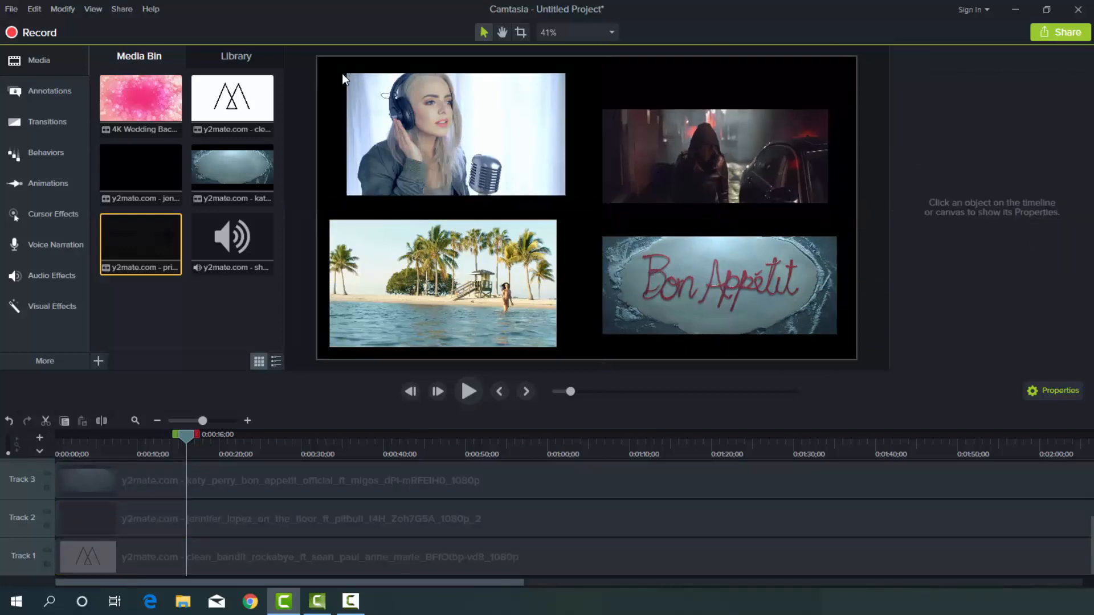
pyautogui.click(355, 83)
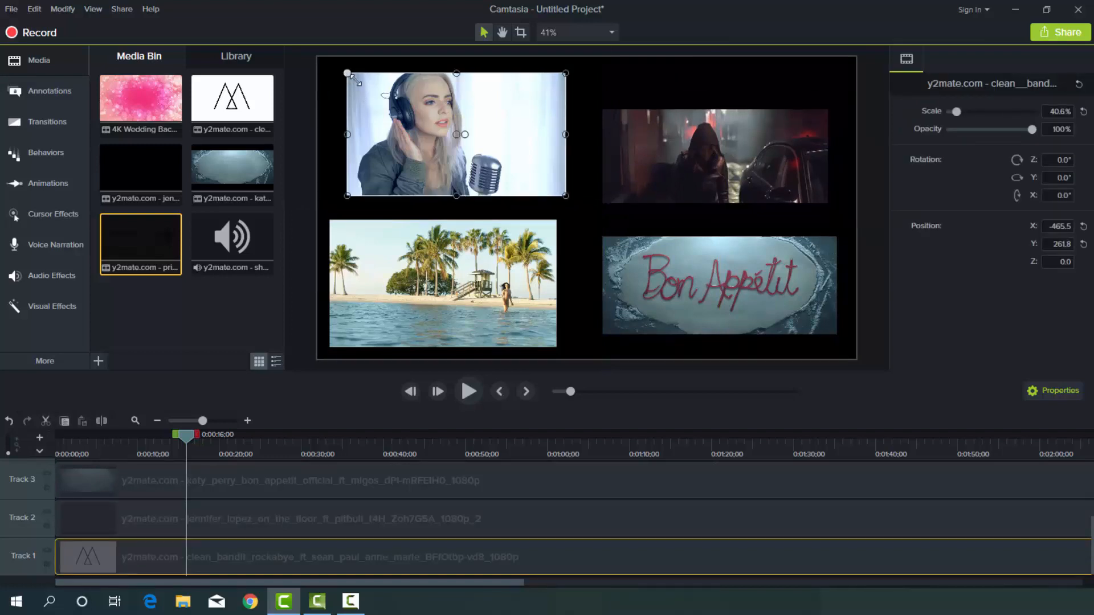
pyautogui.moveTo(347, 73); pyautogui.dragTo(374, 88)
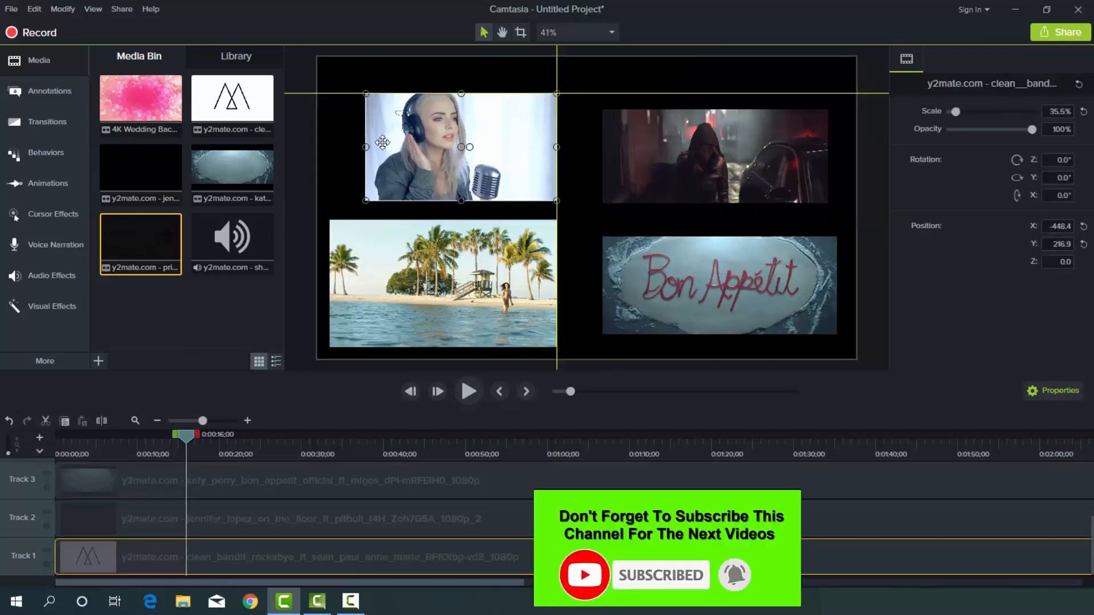
pyautogui.moveTo(394, 138)
pyautogui.mouseDown()
pyautogui.moveTo(377, 138)
pyautogui.moveTo(380, 151)
pyautogui.mouseUp()
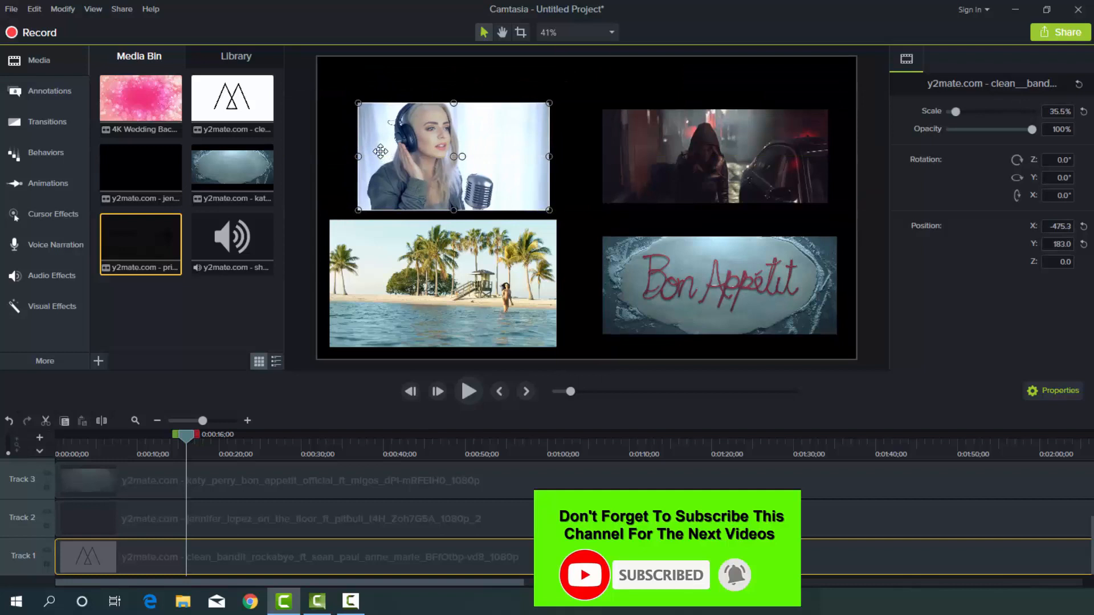
# Shrink the Priyanka Chopra clip further and place it beneath the Clean Bandit clip with a small gap between them.
pyautogui.click(345, 235)
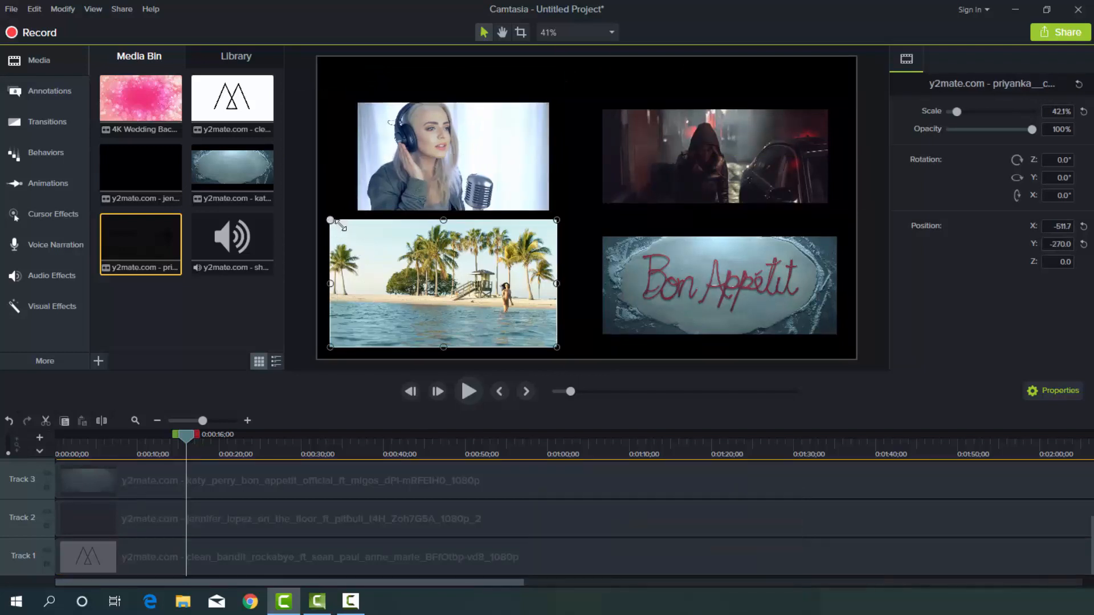
pyautogui.moveTo(330, 221); pyautogui.dragTo(361, 236)
pyautogui.moveTo(456, 308)
pyautogui.mouseDown()
pyautogui.moveTo(447, 314)
pyautogui.moveTo(450, 303)
pyautogui.mouseUp()
# Shrink the Katy Perry clip to about 41.8% and place it at about X 401.2, Y -277.4.
pyautogui.click(727, 306)
pyautogui.moveTo(728, 305); pyautogui.dragTo(719, 314)
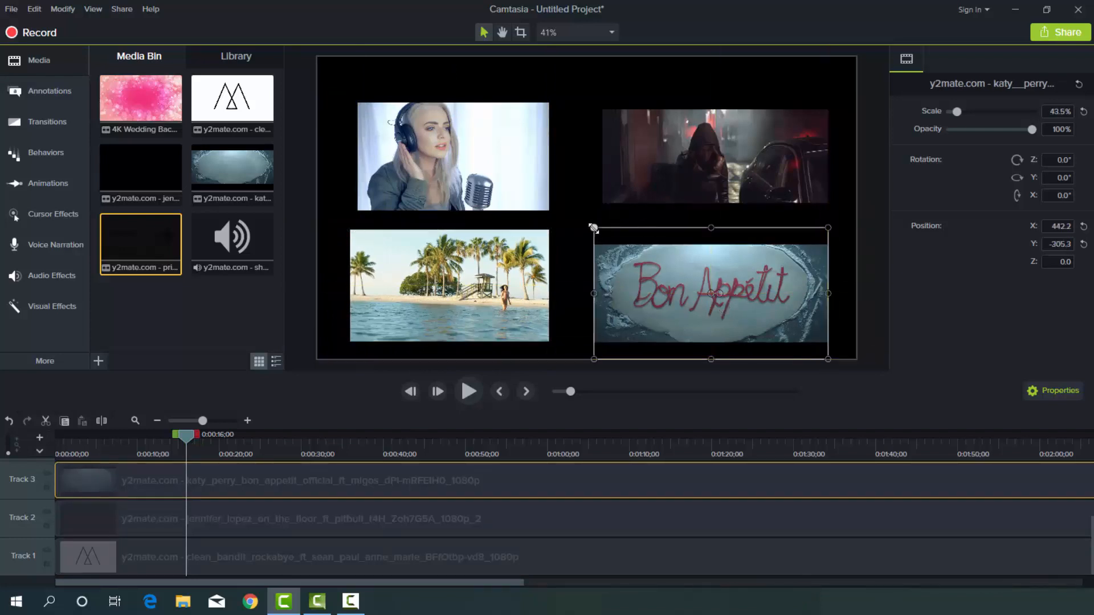
pyautogui.moveTo(593, 228); pyautogui.dragTo(624, 251)
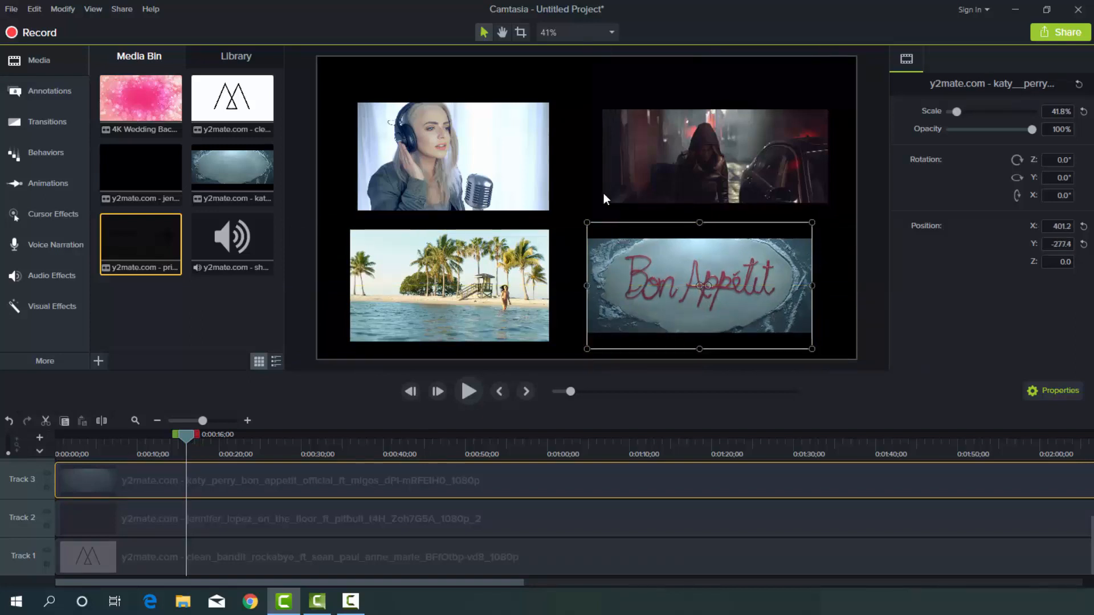
# Move the Clean Bandit clip to about X -502.1, and shrink the Jennifer Lopez clip to about 38.6% at about X 401.2, Y 166.
pyautogui.moveTo(528, 167)
pyautogui.mouseDown()
pyautogui.moveTo(543, 165)
pyautogui.moveTo(516, 164)
pyautogui.mouseUp()
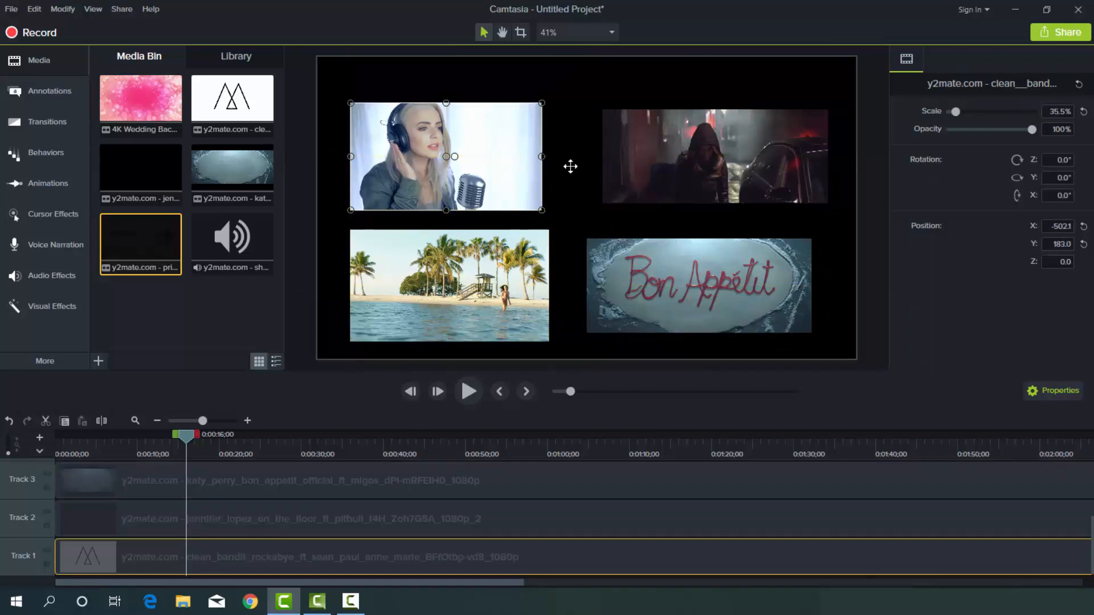
pyautogui.click(669, 177)
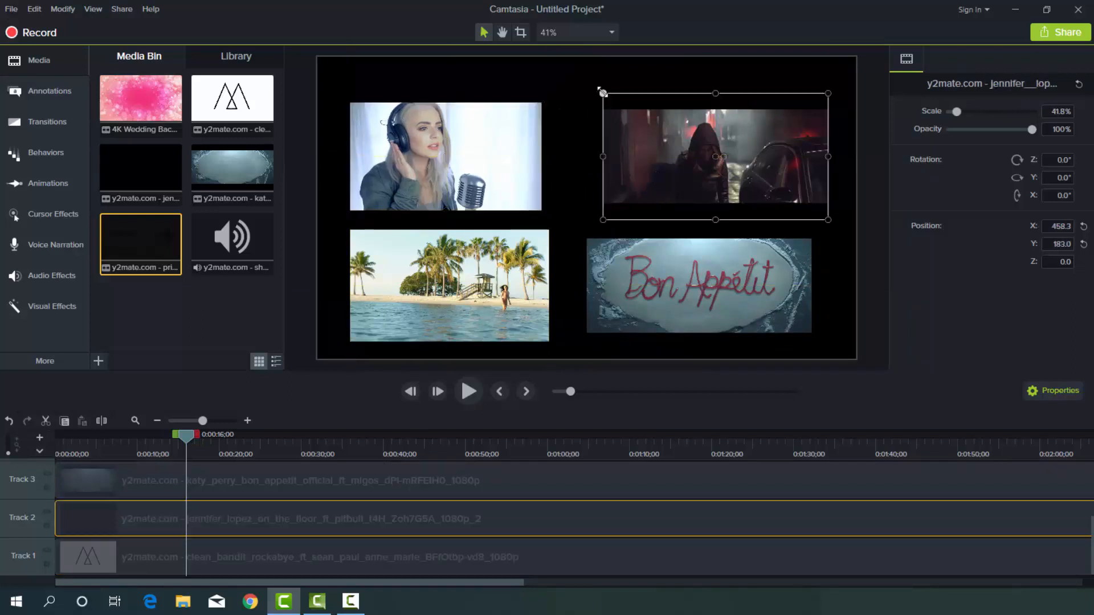
pyautogui.moveTo(603, 95); pyautogui.dragTo(619, 102)
pyautogui.moveTo(654, 159); pyautogui.dragTo(631, 158)
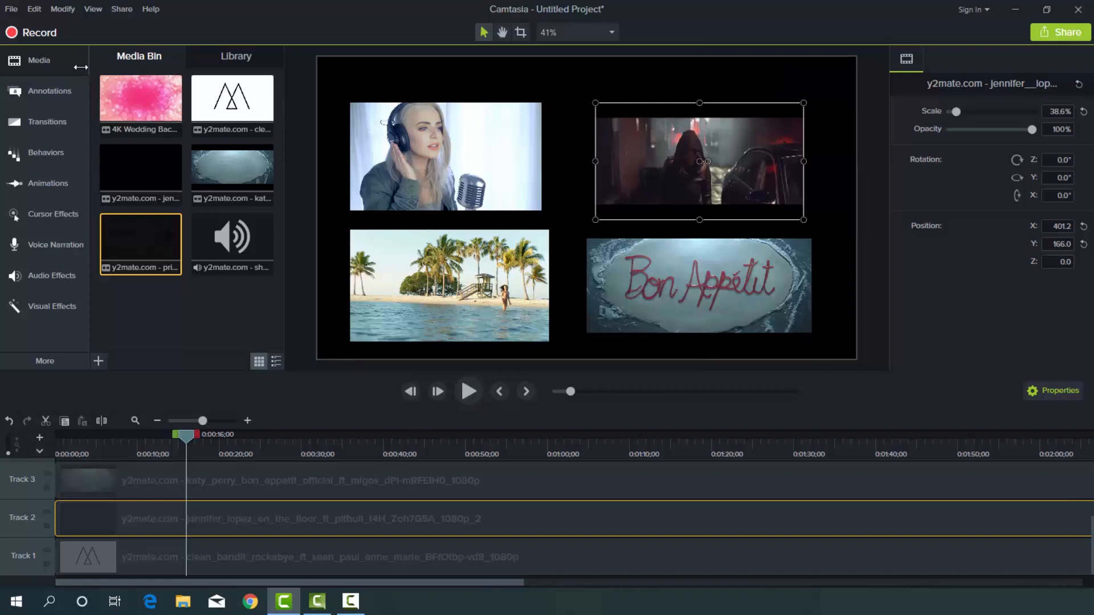
# Add a plain text callout at the top of the canvas reading "My Favorite 4 Songs".
pyautogui.click(32, 104)
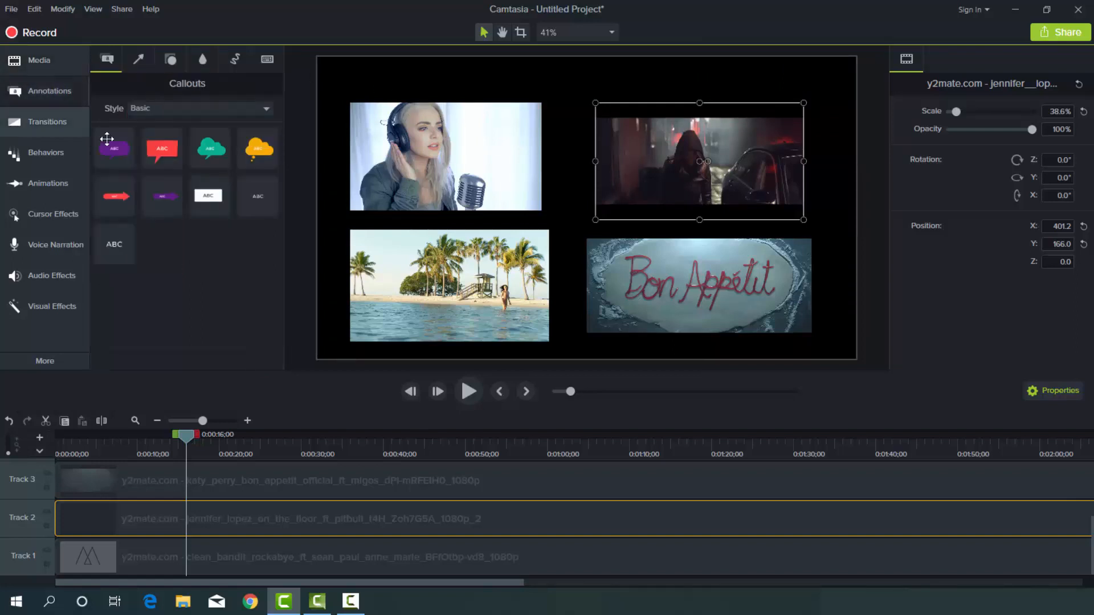
pyautogui.moveTo(116, 242); pyautogui.dragTo(541, 89)
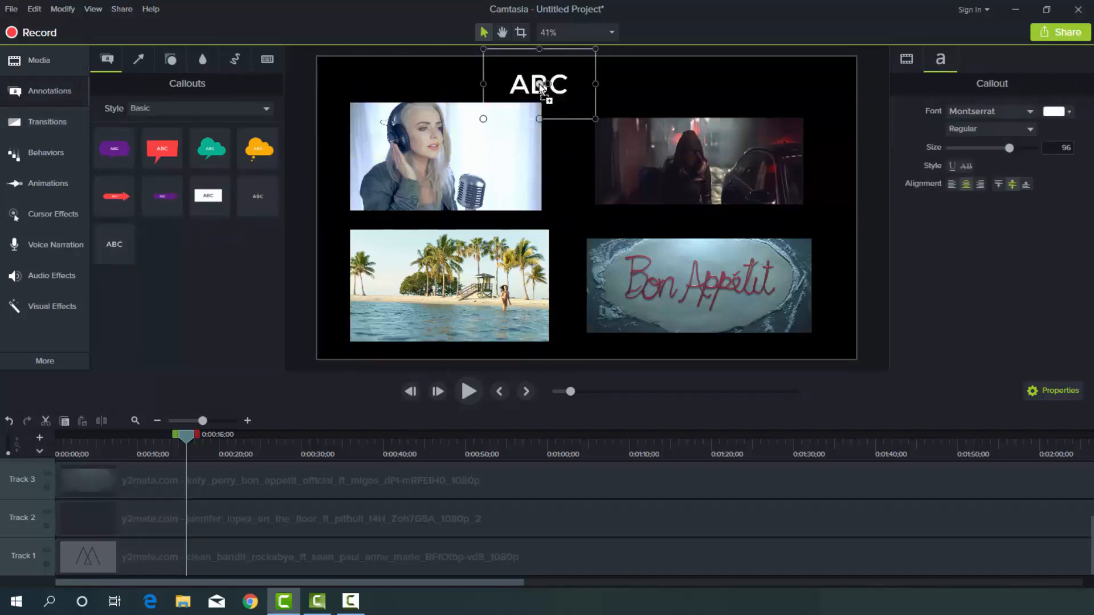
pyautogui.doubleClick(537, 85)
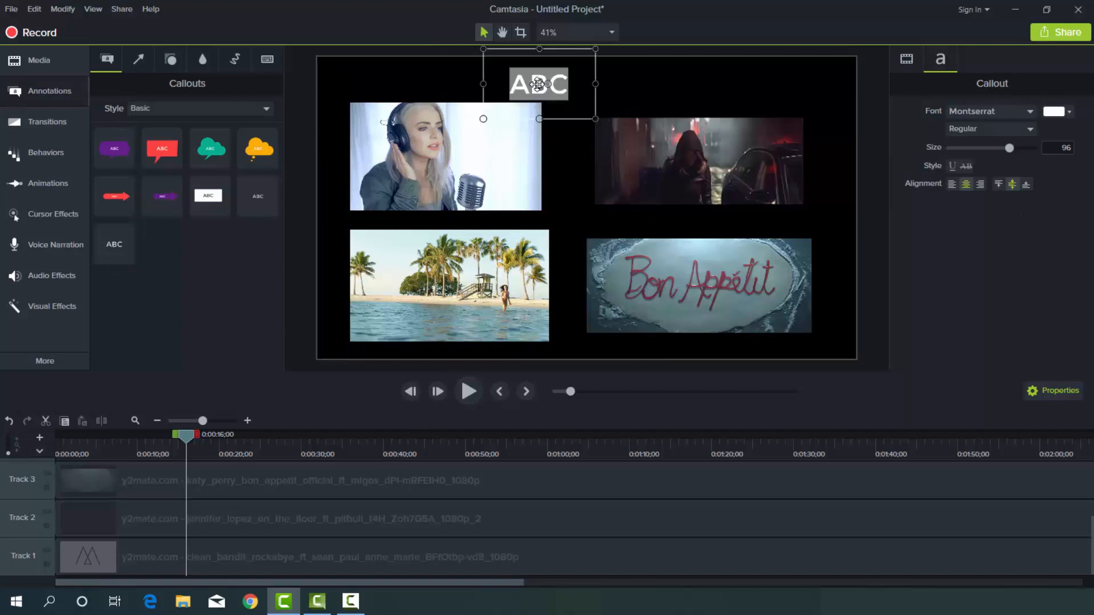
pyautogui.write('My')
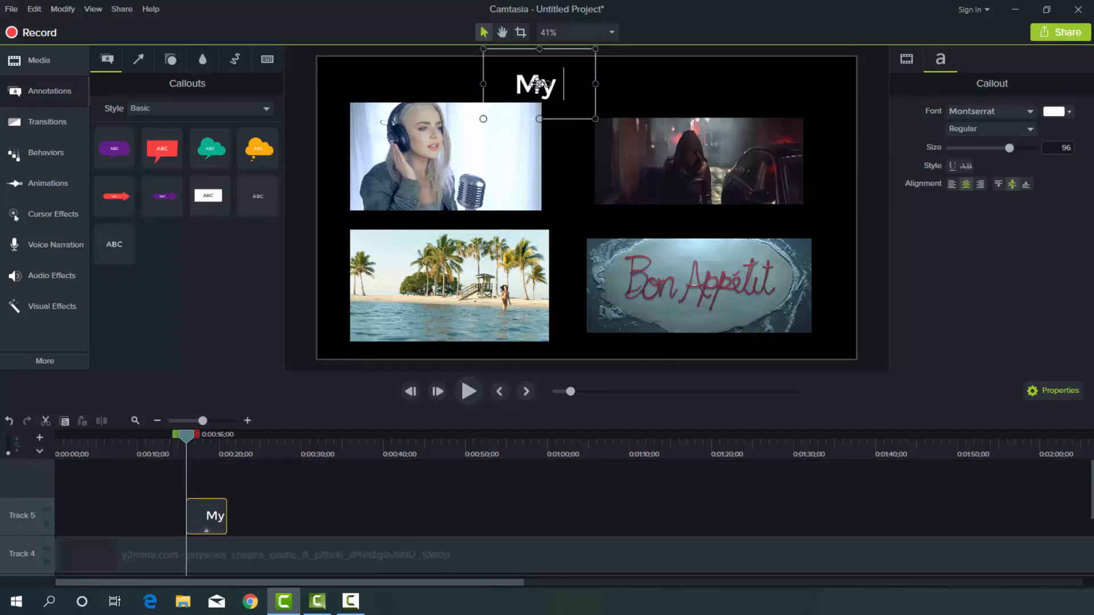
pyautogui.write(' Favori')
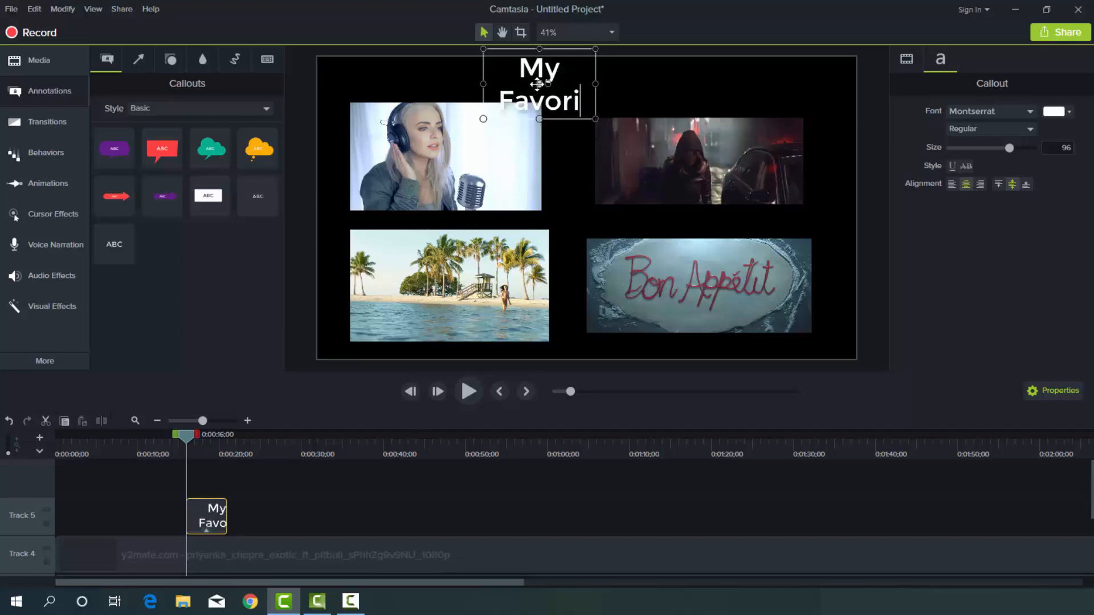
pyautogui.write('te')
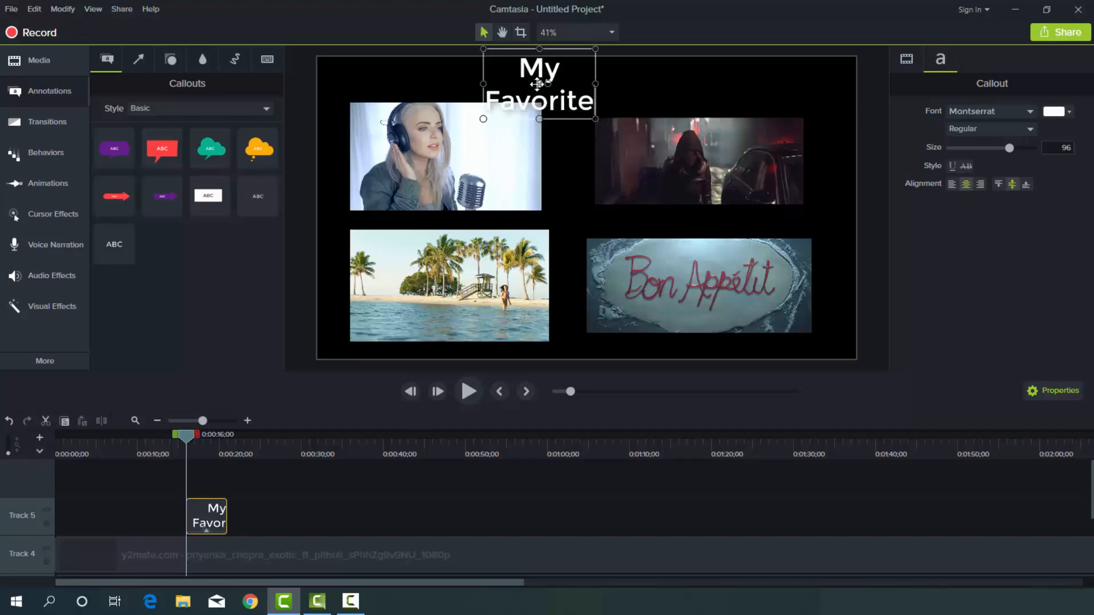
pyautogui.write(' 4 S')
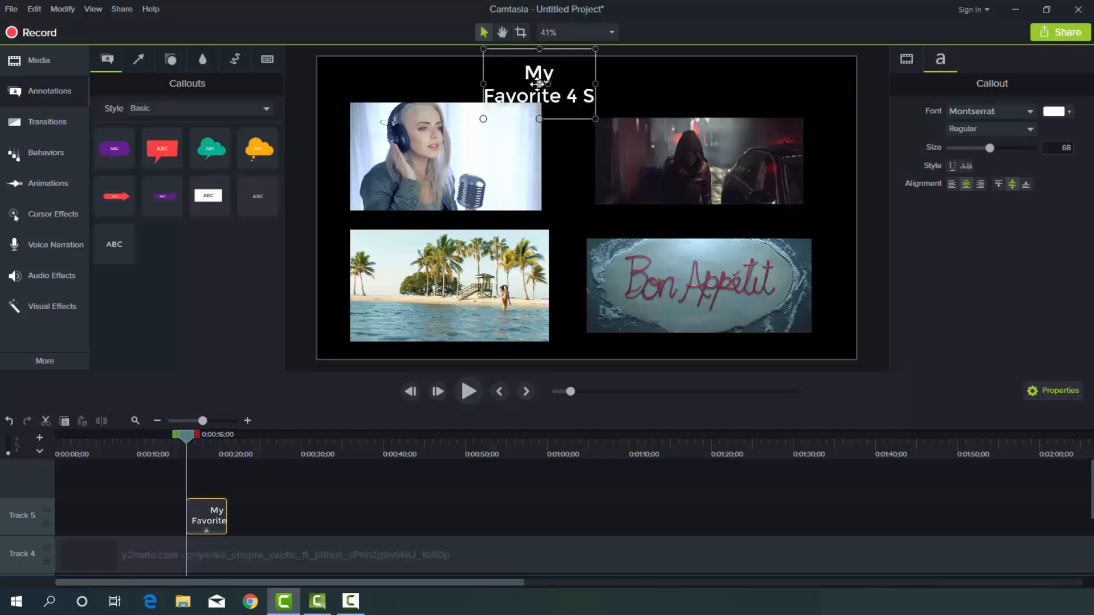
pyautogui.write('ong')
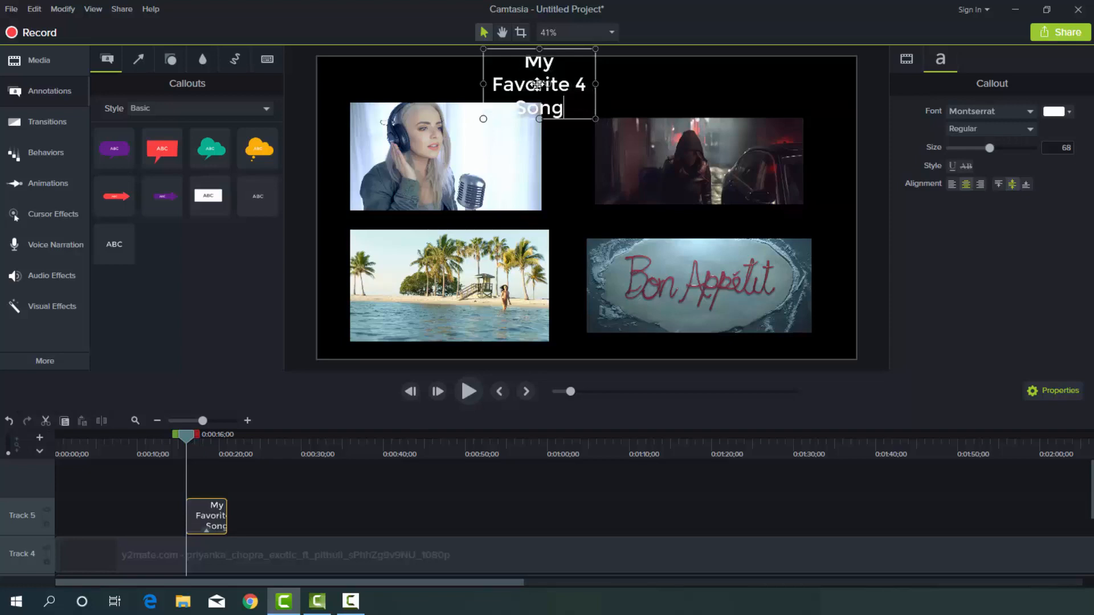
pyautogui.write('s')
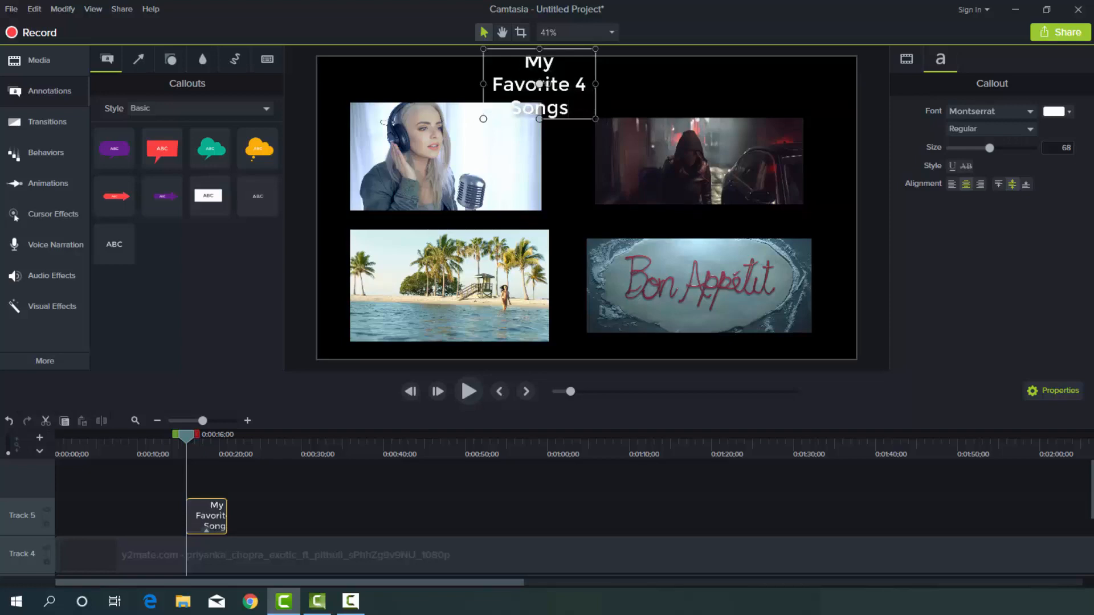
# Widen the title's text box to fit one line, shift it toward the canvas centre and trim its height to fit above the clips.
pyautogui.moveTo(594, 84); pyautogui.dragTo(803, 89)
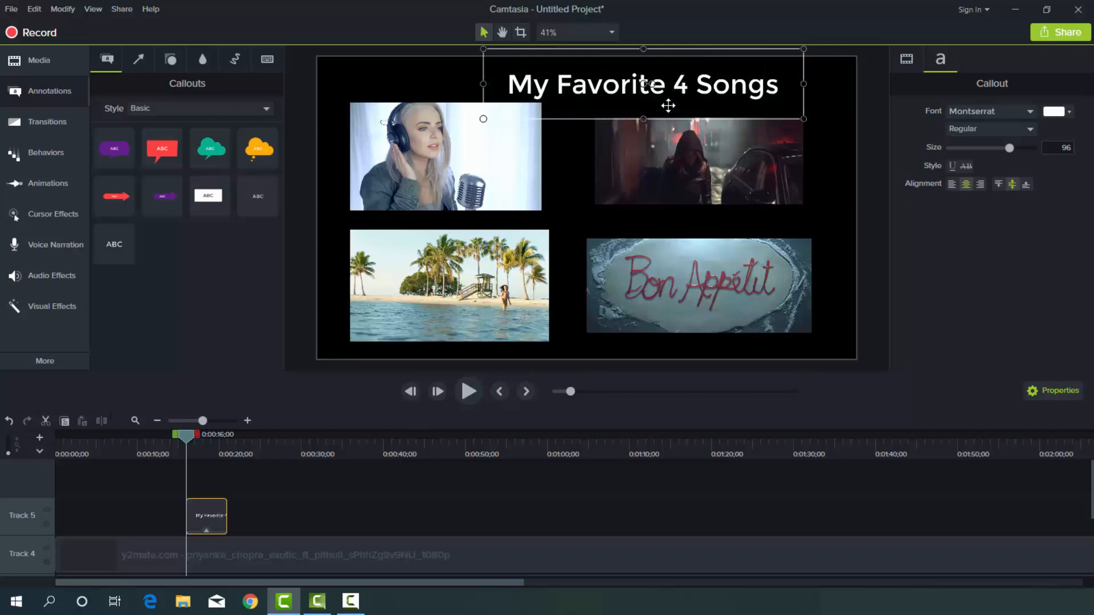
pyautogui.moveTo(666, 105); pyautogui.dragTo(630, 103)
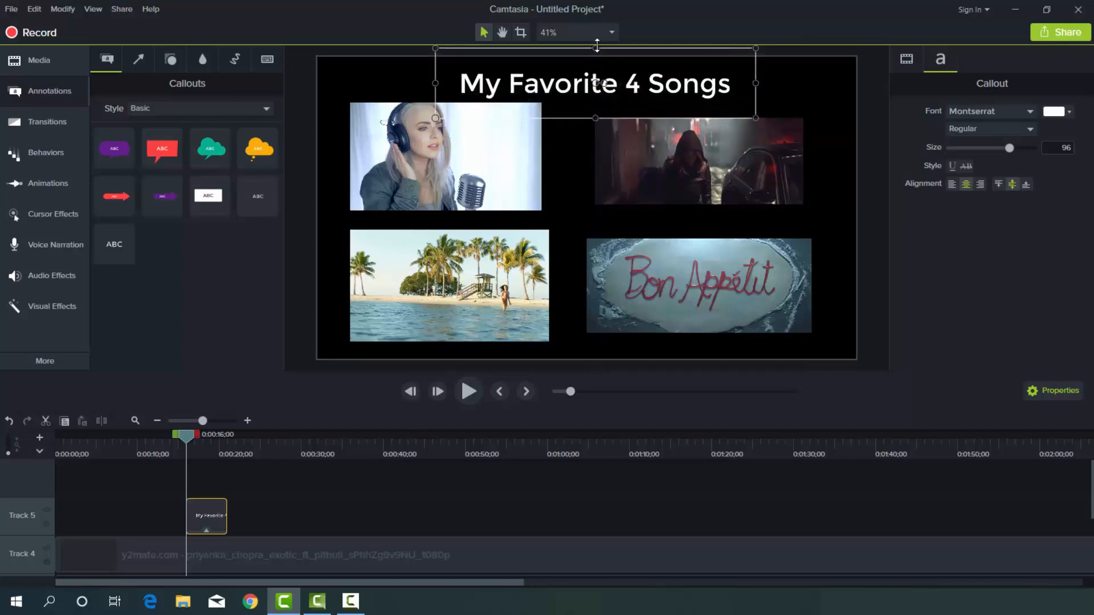
pyautogui.moveTo(595, 49); pyautogui.dragTo(596, 56)
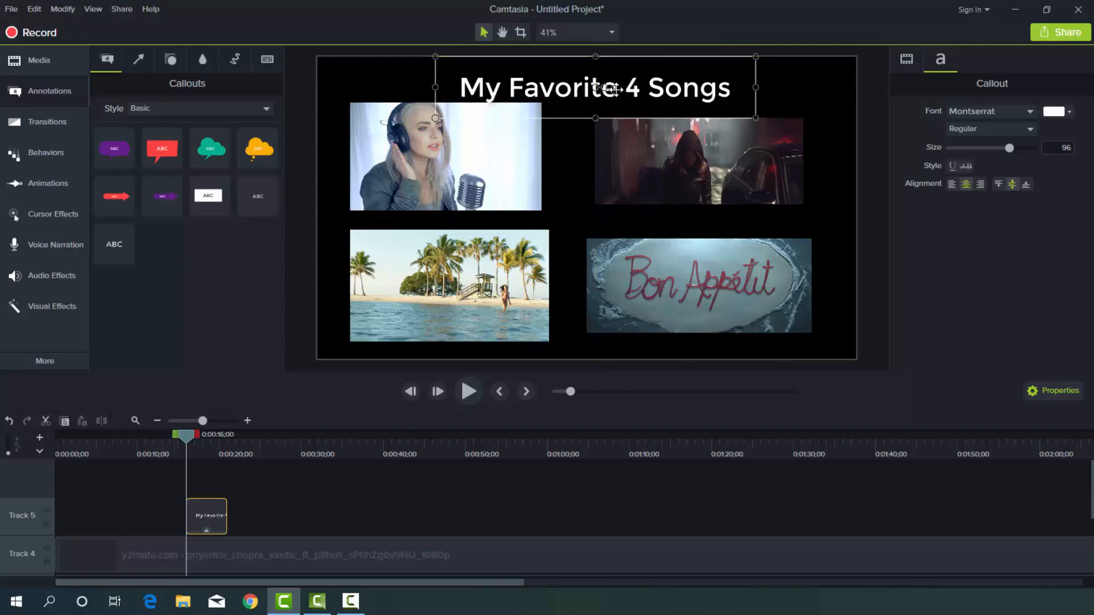
pyautogui.moveTo(595, 118); pyautogui.dragTo(595, 110)
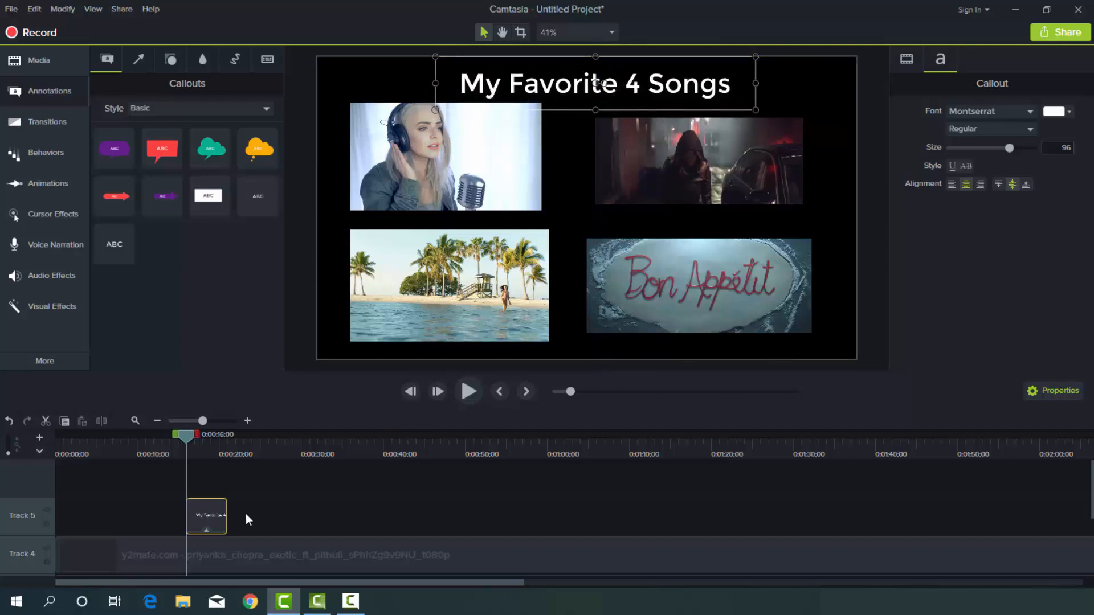
# Extend the title callout on Track 5 from the timeline's start to the end of the Track 4 clip and preview the video.
pyautogui.moveTo(228, 518); pyautogui.dragTo(660, 531)
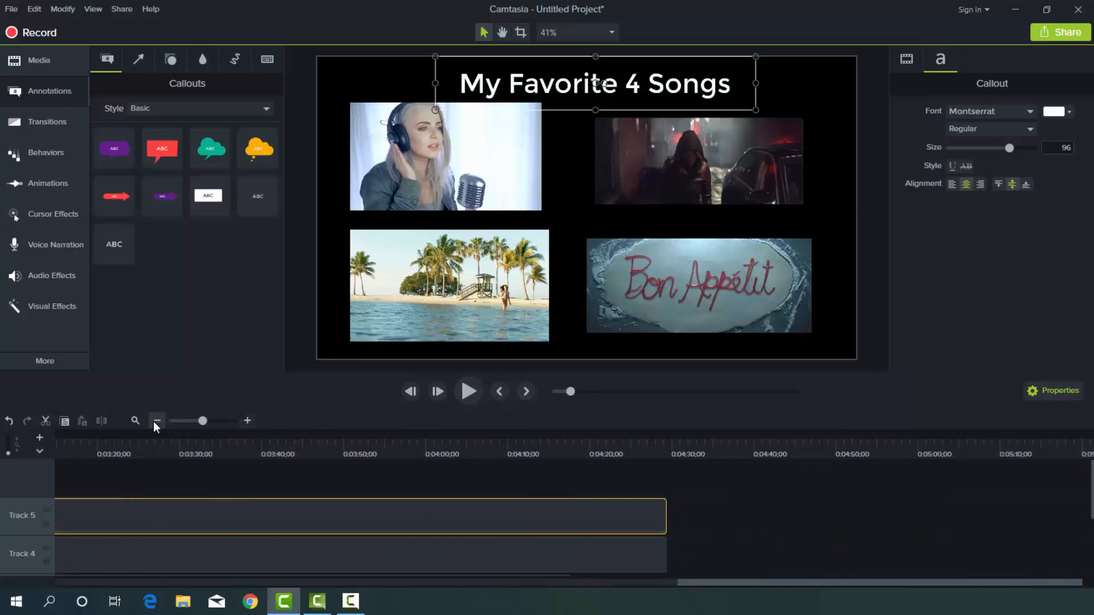
pyautogui.click(136, 421)
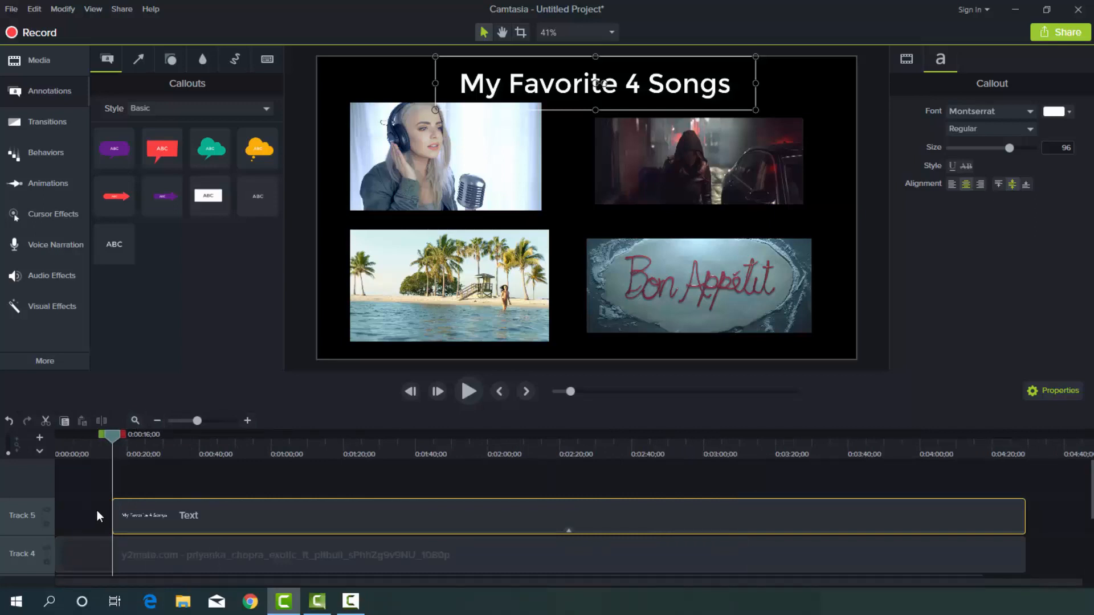
pyautogui.moveTo(113, 517); pyautogui.dragTo(50, 517)
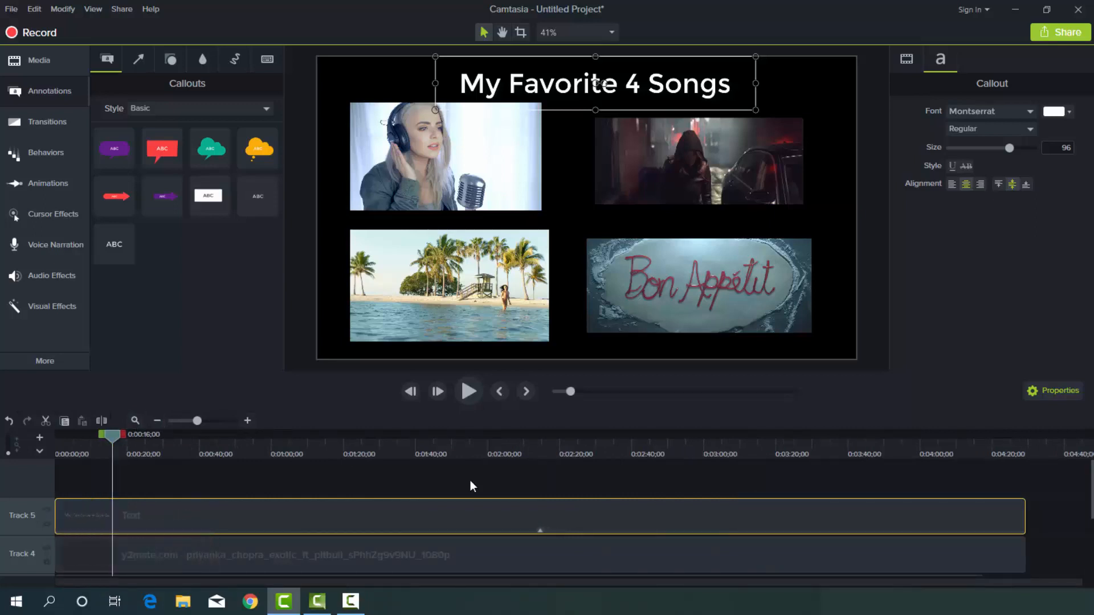
pyautogui.click(469, 391)
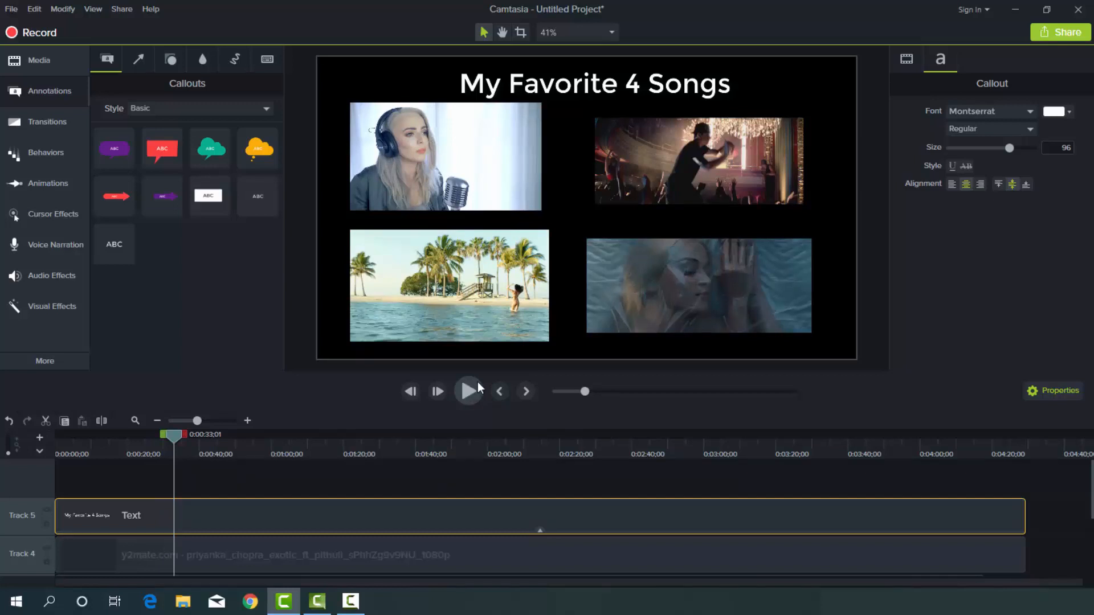
# Change the project's canvas color to the bright pink preset, apply it, and preview the split-screen video.
pyautogui.click(601, 35)
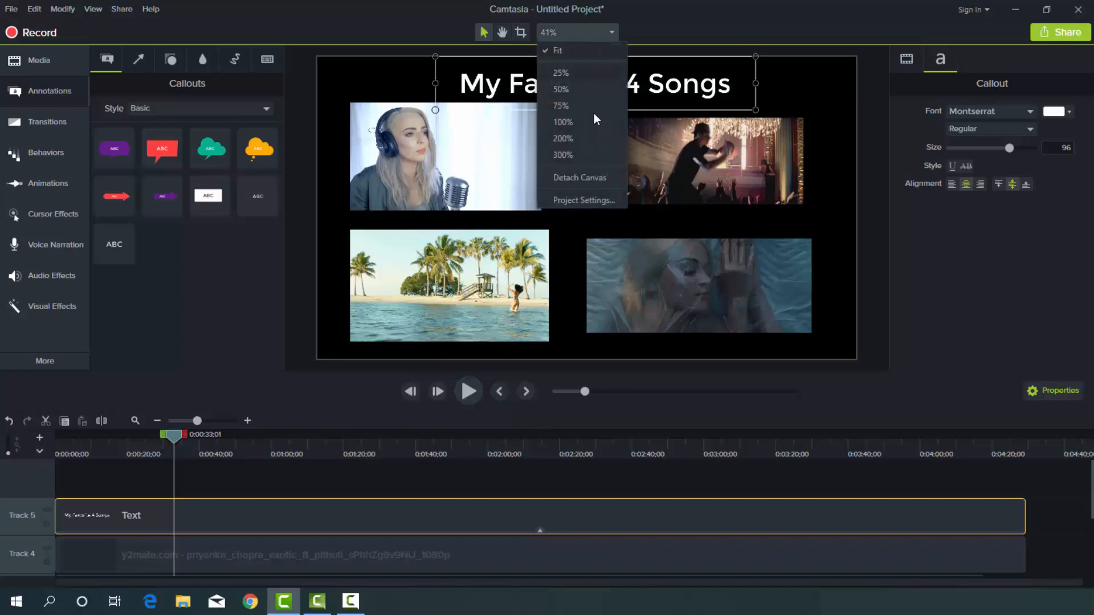
pyautogui.click(590, 201)
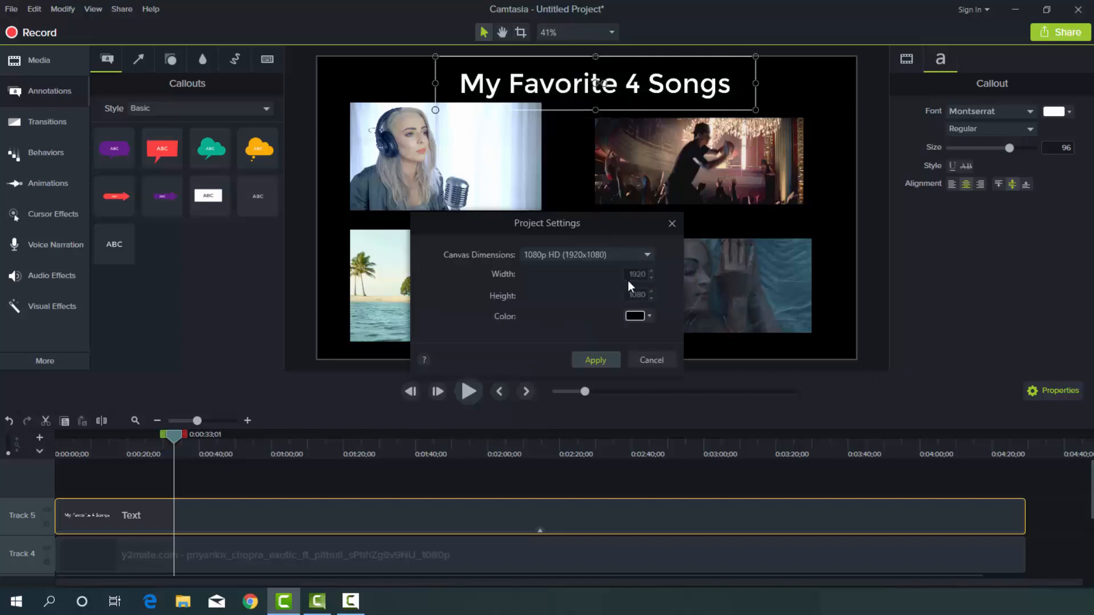
pyautogui.click(647, 317)
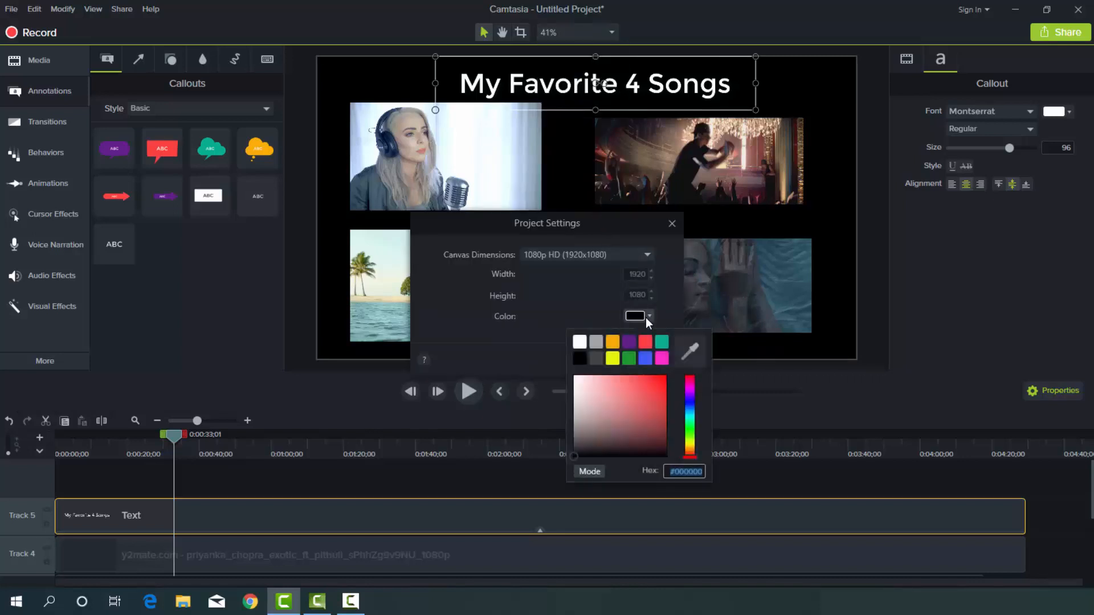
pyautogui.click(662, 358)
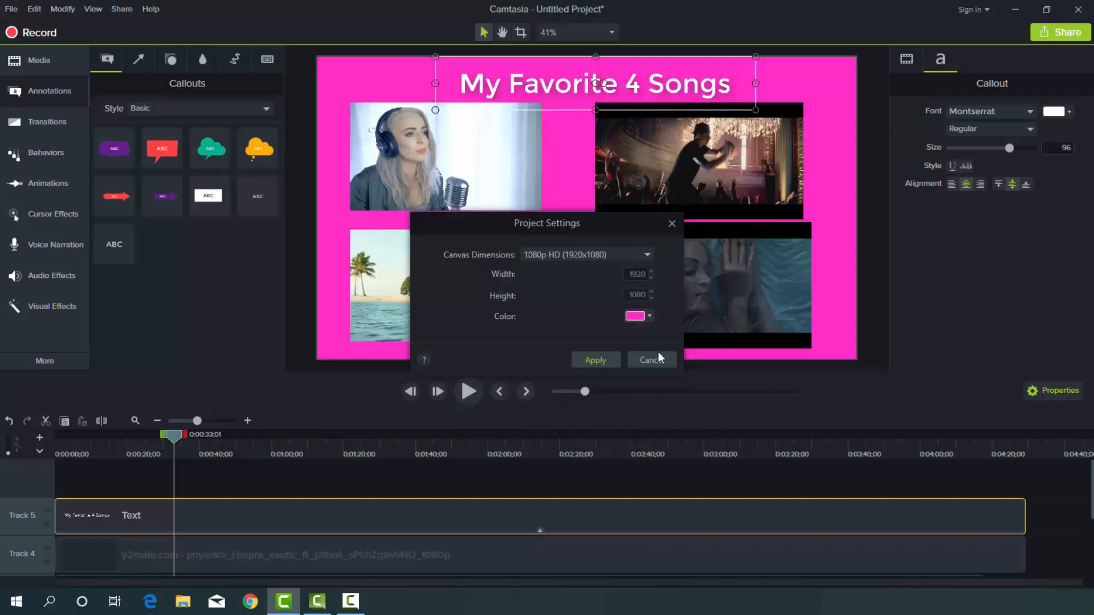
pyautogui.click(601, 357)
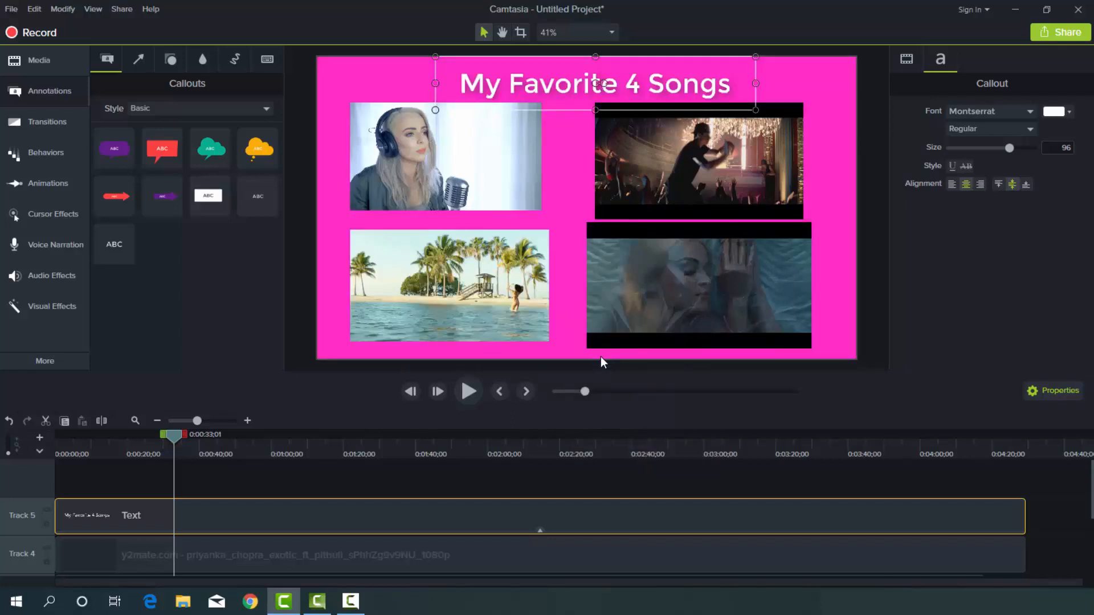
pyautogui.click(469, 391)
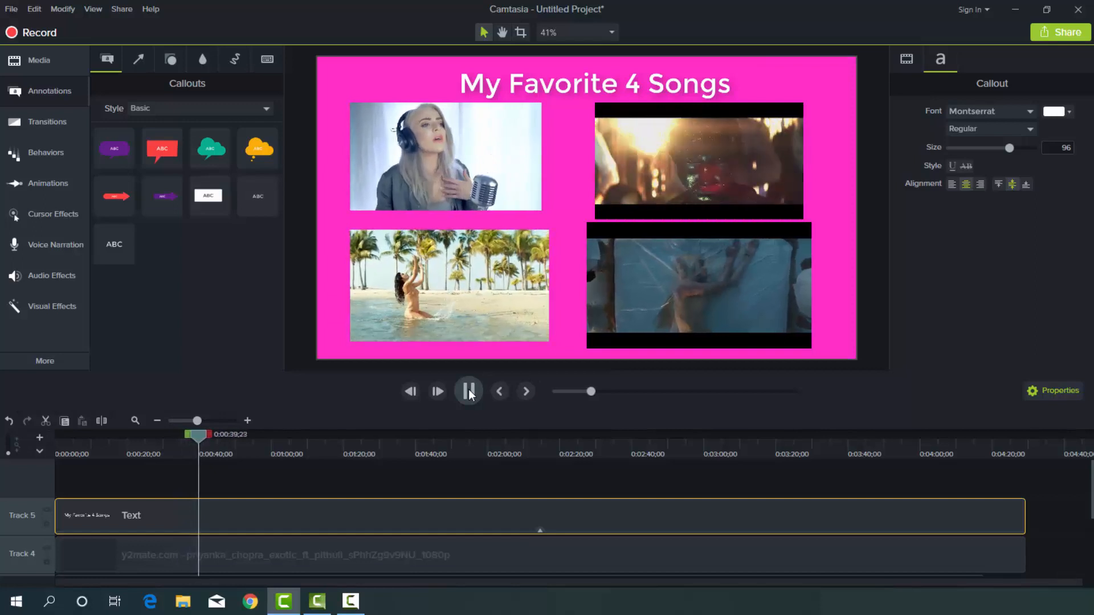
pyautogui.click(468, 392)
# Group the title callout and all four video clips on the timeline into a single group.
pyautogui.click(814, 175)
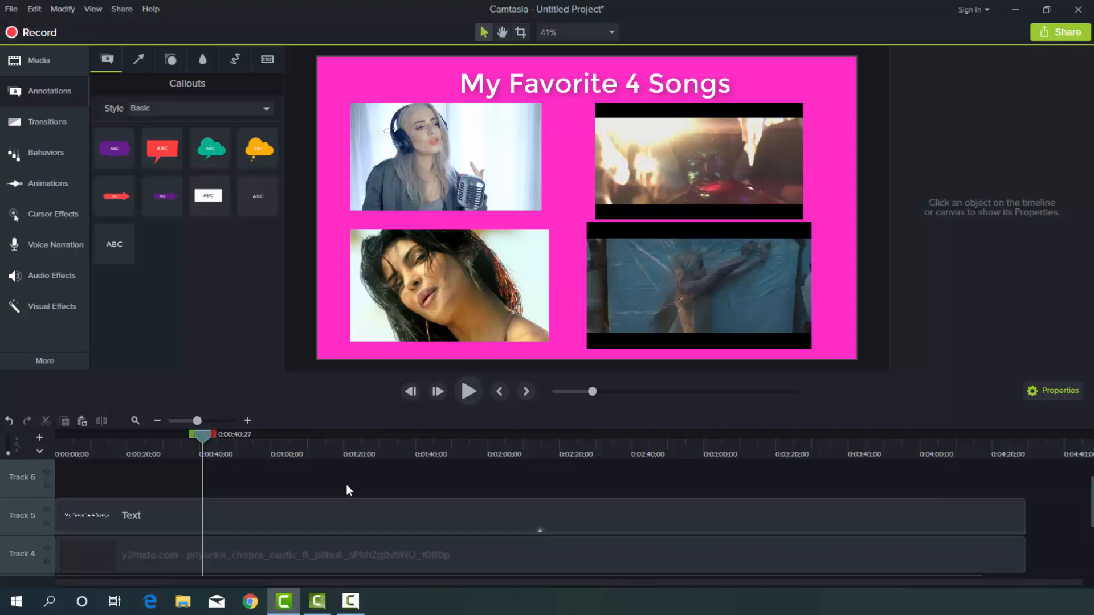
pyautogui.hotkey('ctrl', 'a')
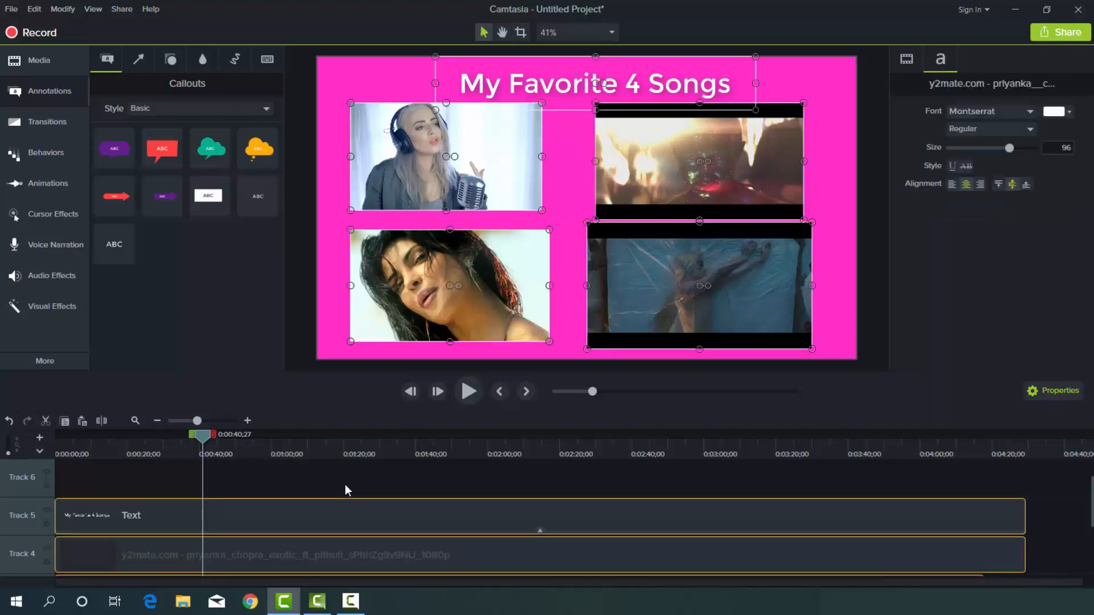
pyautogui.rightClick(341, 525)
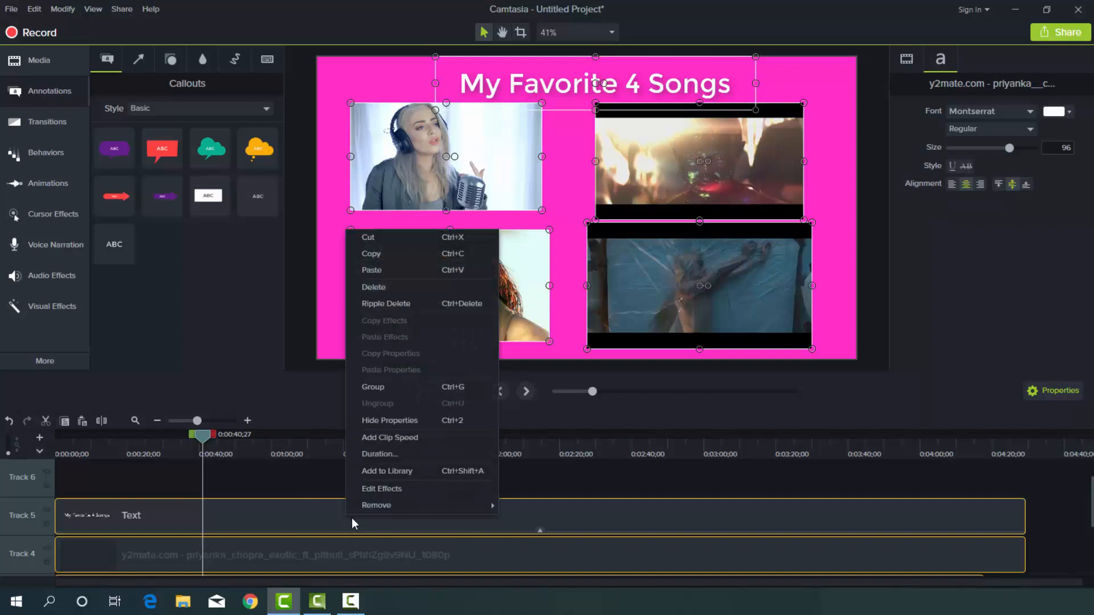
pyautogui.click(401, 392)
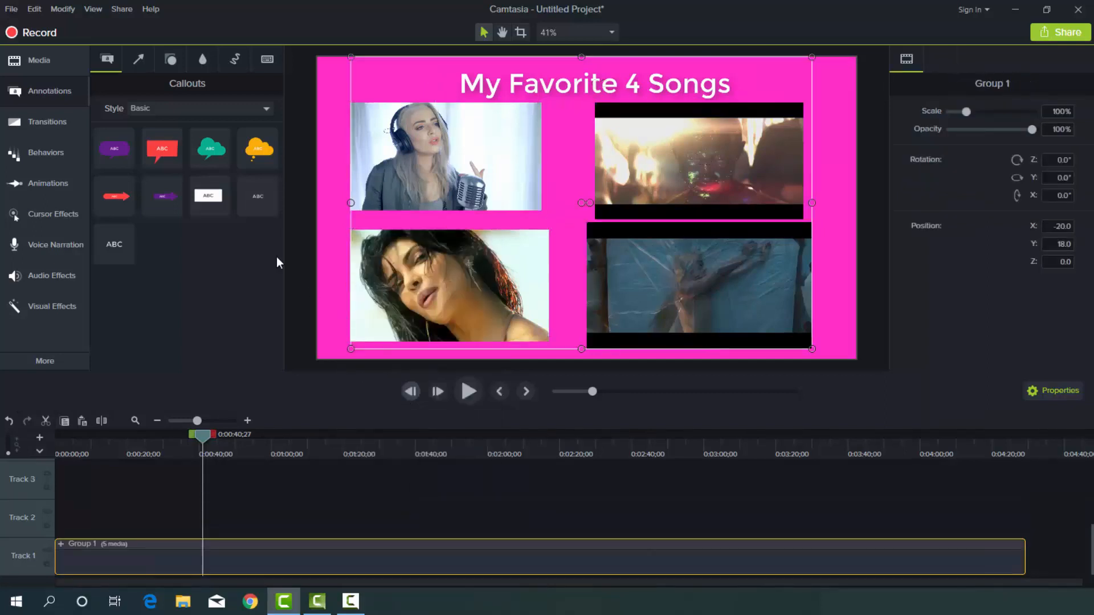
# Add the 4K Wedding Background clip to the canvas at the playhead and send it backward behind the grouped clips.
pyautogui.click(40, 63)
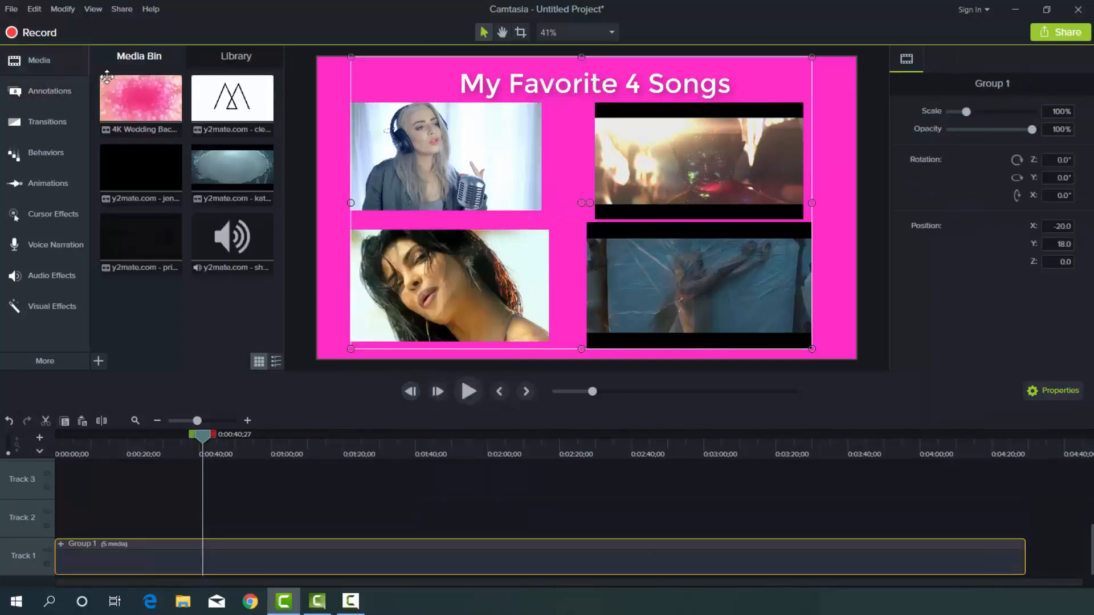
pyautogui.click(135, 107)
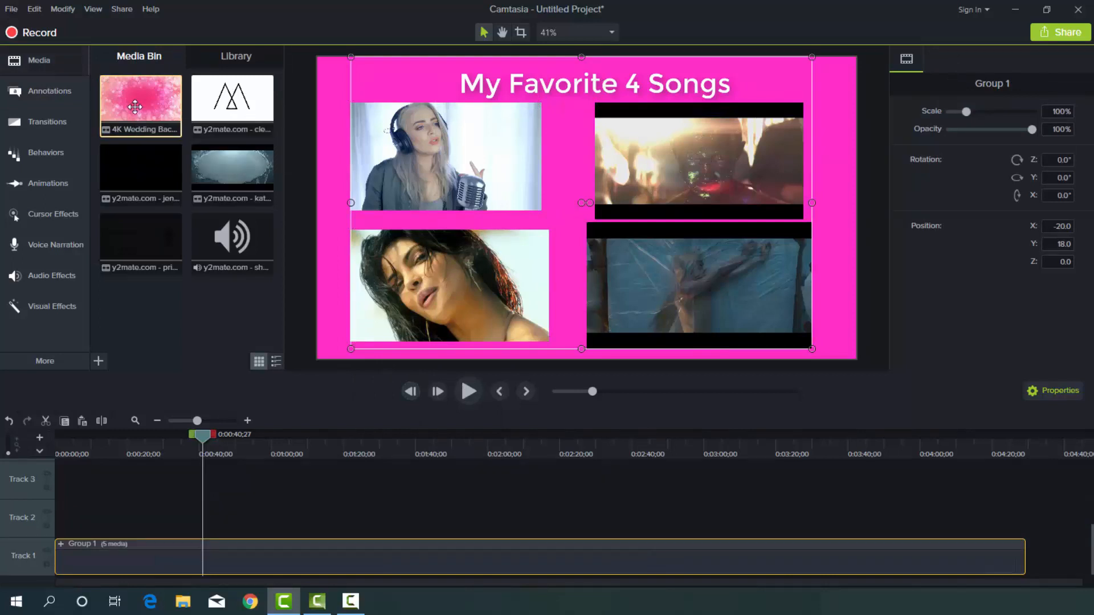
pyautogui.moveTo(135, 106); pyautogui.dragTo(596, 182)
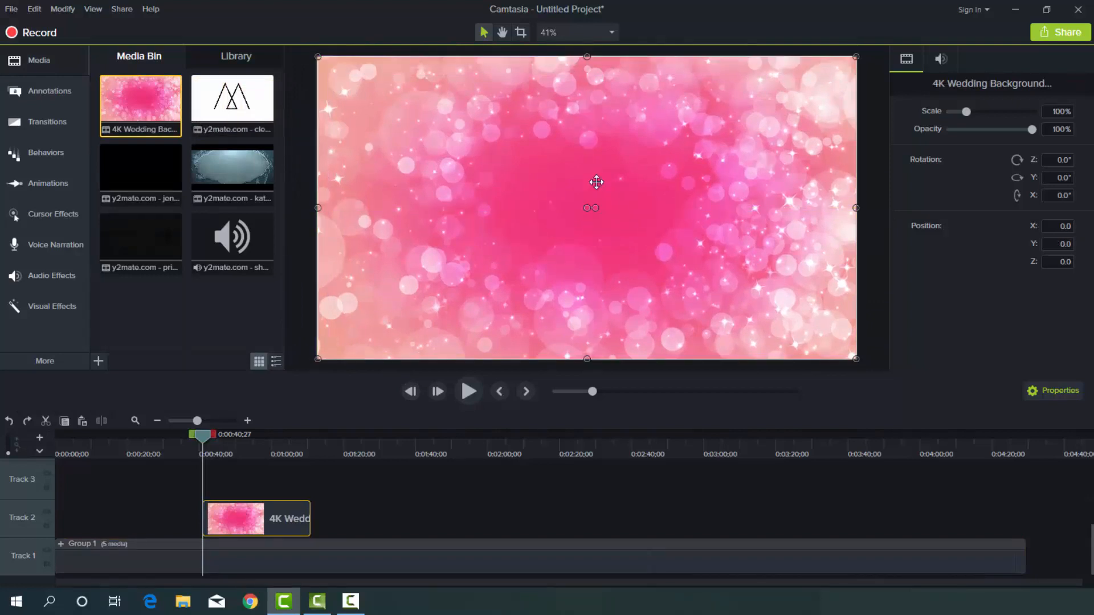
pyautogui.rightClick(596, 182)
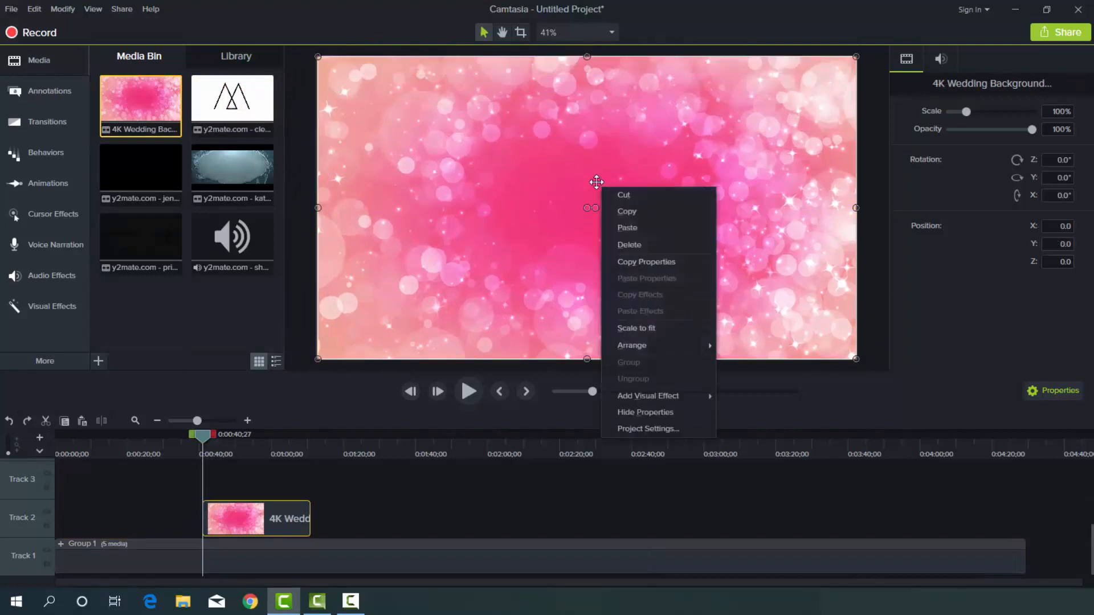
pyautogui.moveTo(645, 344)
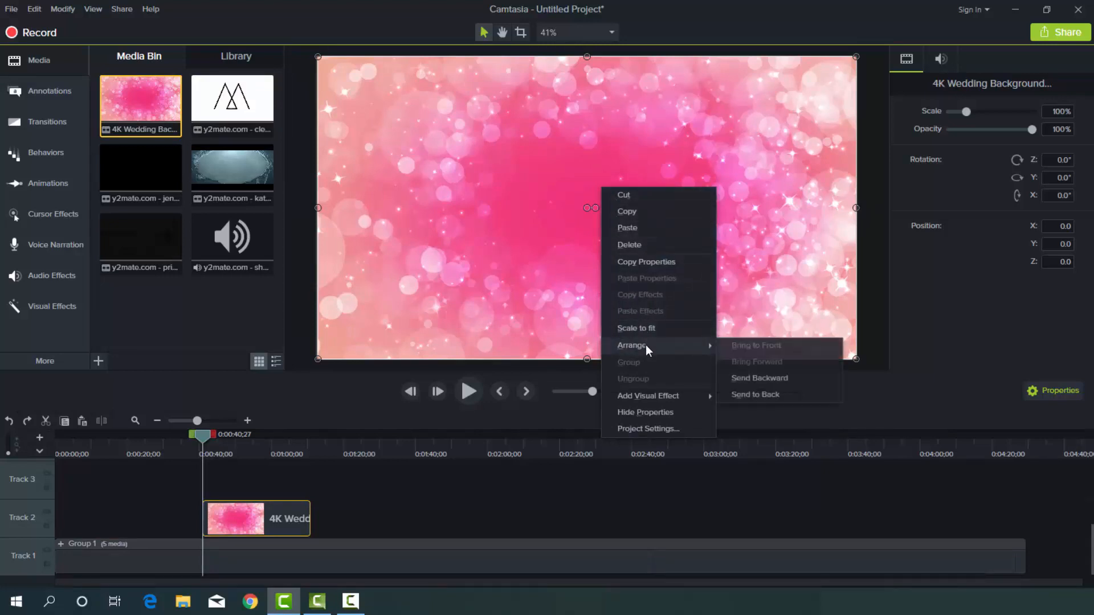
pyautogui.click(763, 381)
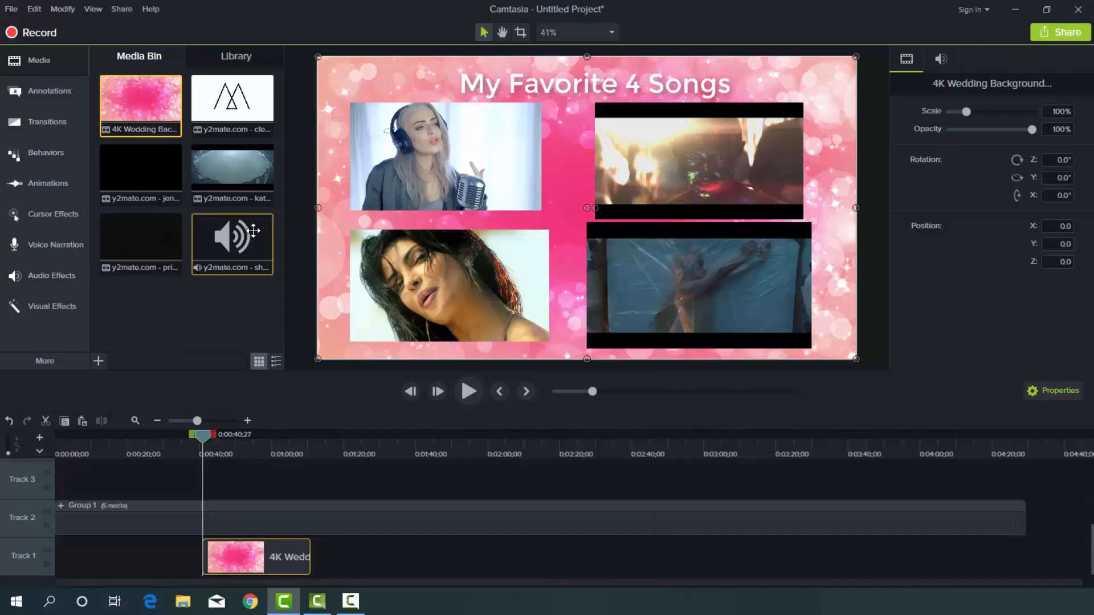
# Add the Shakira audio file to Track 3 starting at the playhead and preview the video with the music.
pyautogui.moveTo(250, 234); pyautogui.dragTo(207, 480)
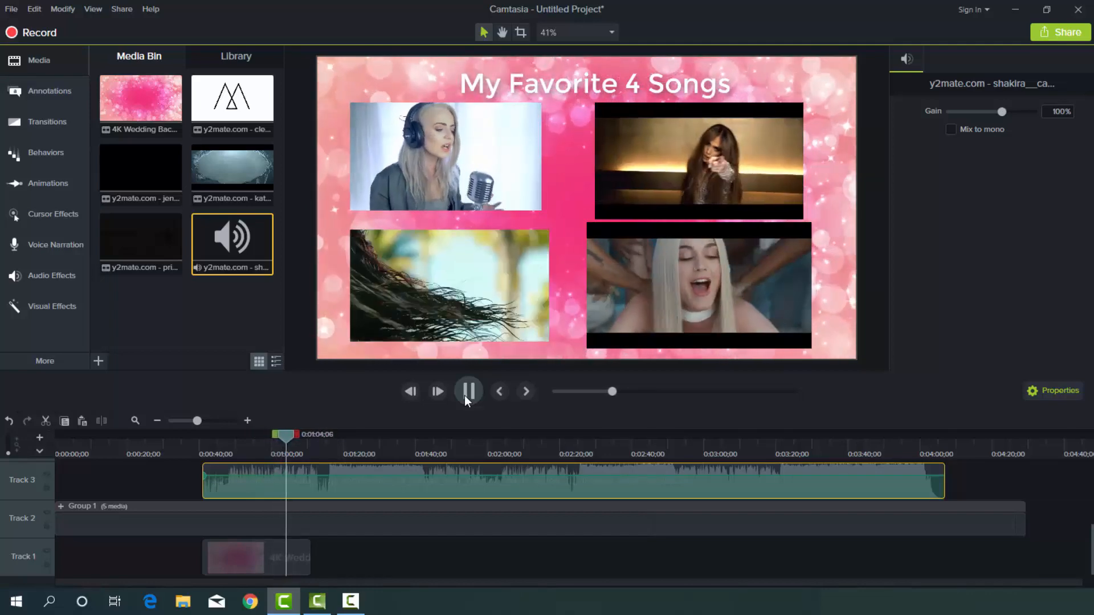
pyautogui.click(466, 398)
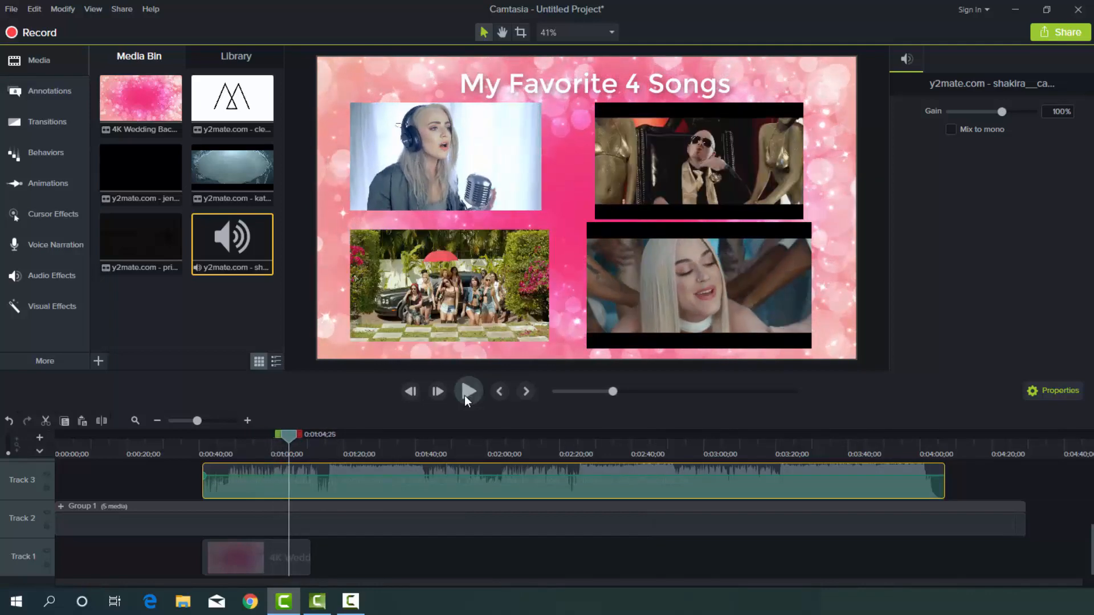